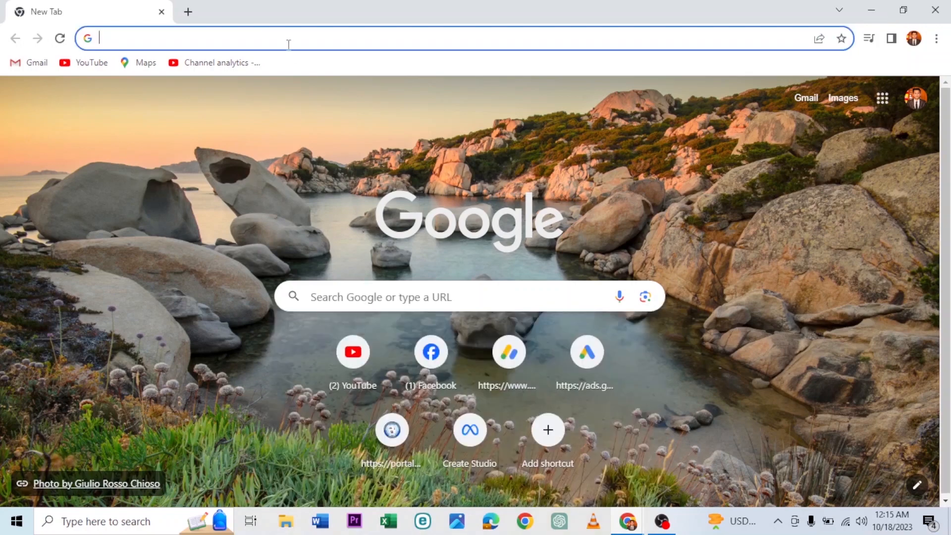
# Step: Search Google for pantheon.io using the autocompleted suggestion and look over the results
pyautogui.click(364, 295)
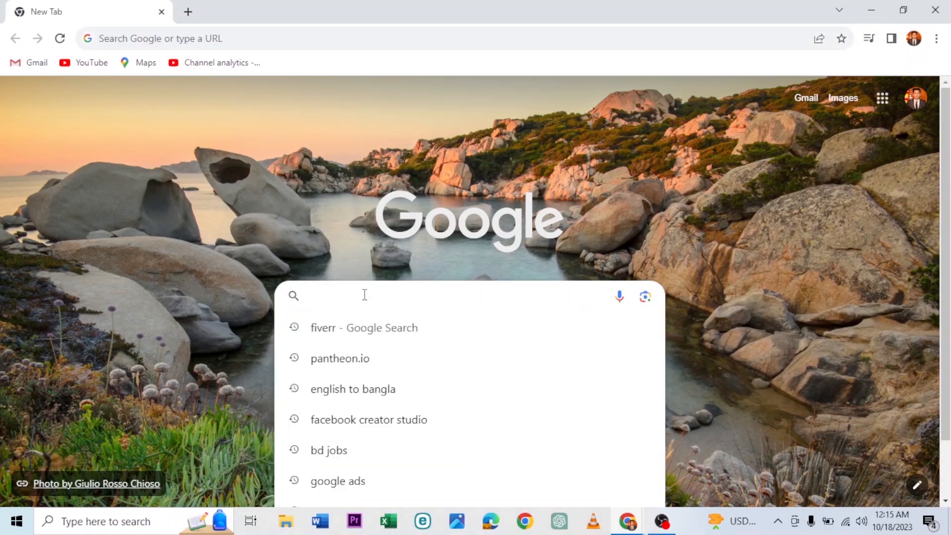
pyautogui.write('pantheon.io')
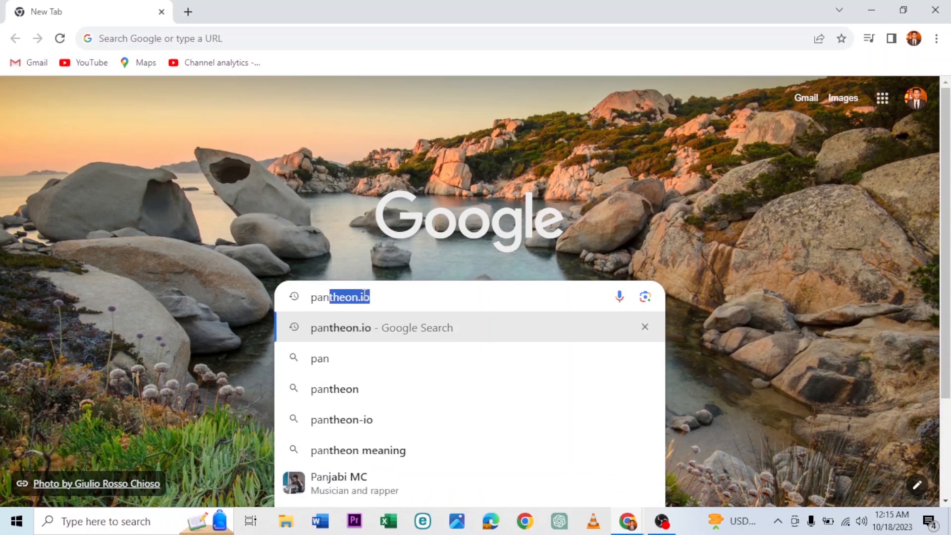
pyautogui.press('Right')
pyautogui.press('Return')
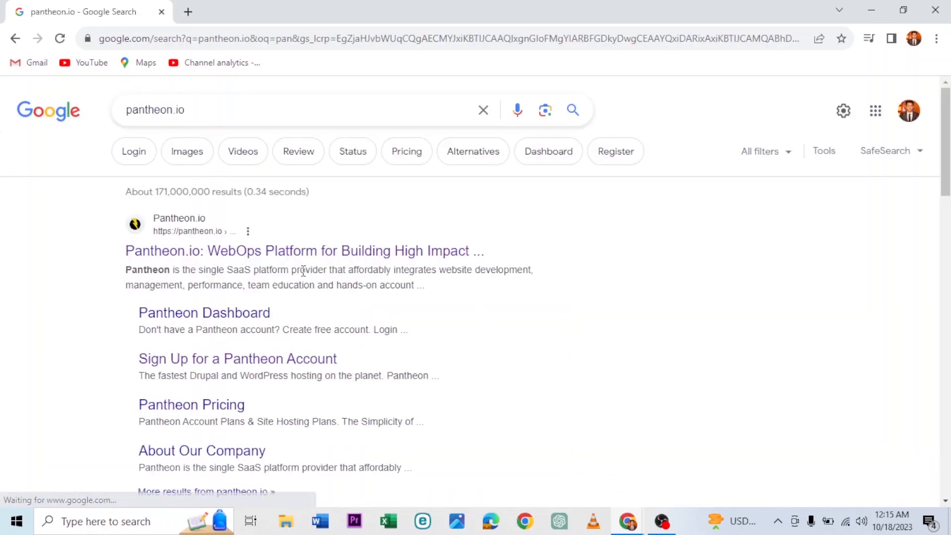
pyautogui.scroll(-5, 124, 296)
pyautogui.scroll(4, 123, 296)
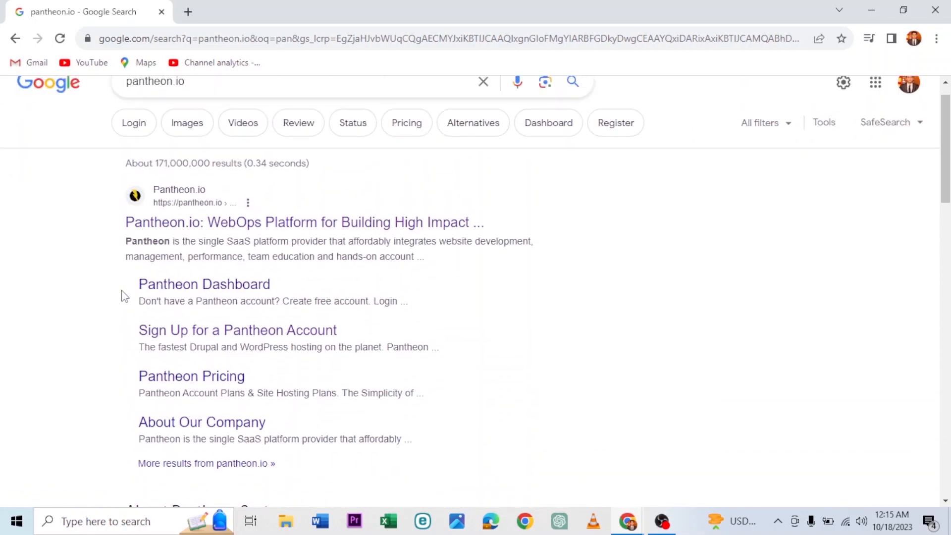
# Step: Open the Pantheon.io homepage from the results and choose Get Started
pyautogui.click(197, 227)
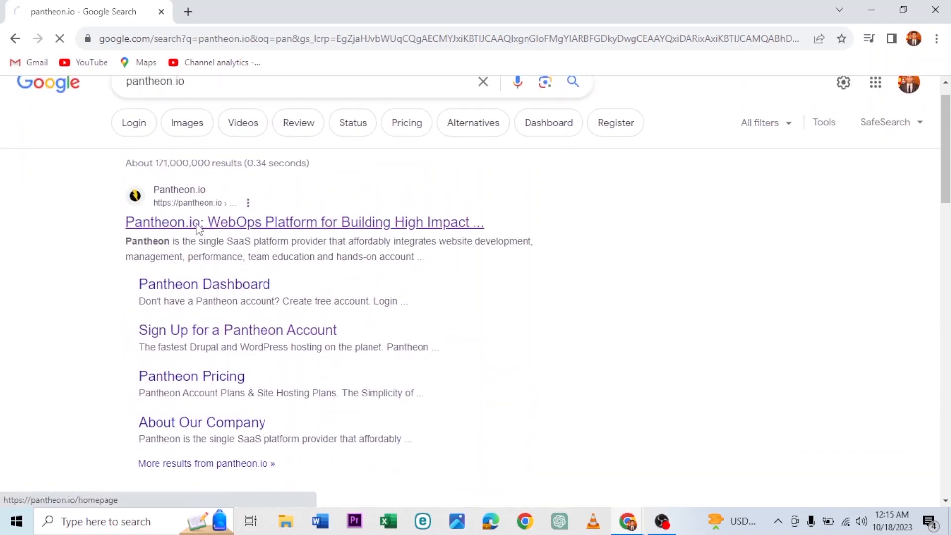
pyautogui.scroll(-4, 208, 324)
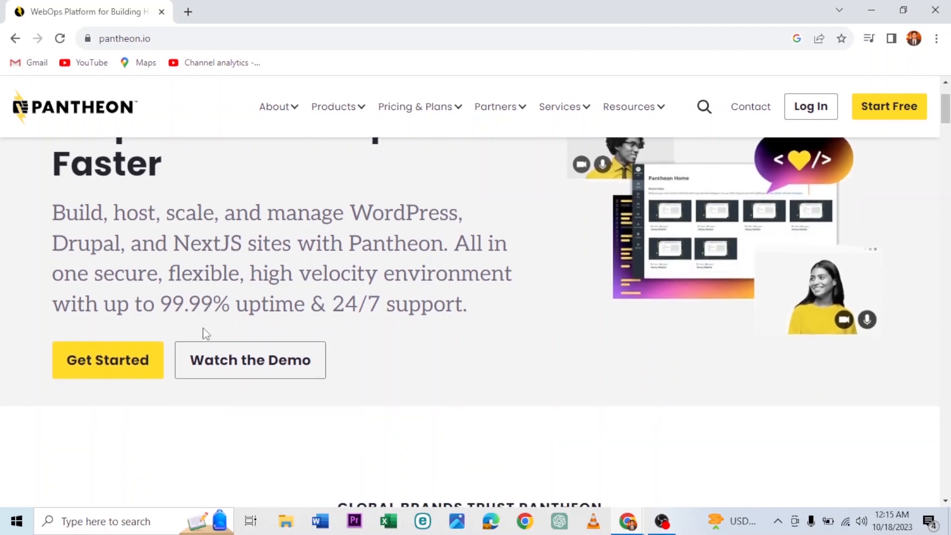
pyautogui.scroll(4, 359, 206)
pyautogui.scroll(-2, 358, 206)
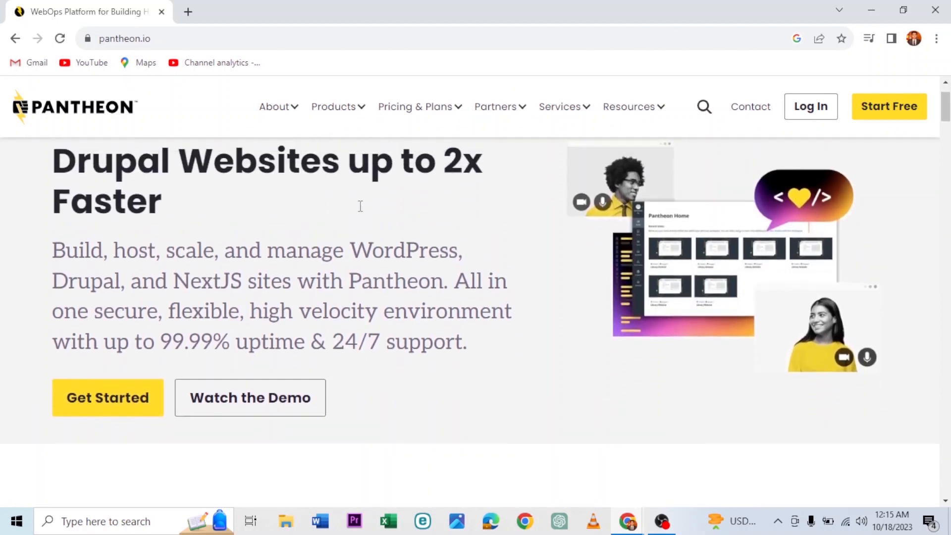
pyautogui.scroll(2, 327, 243)
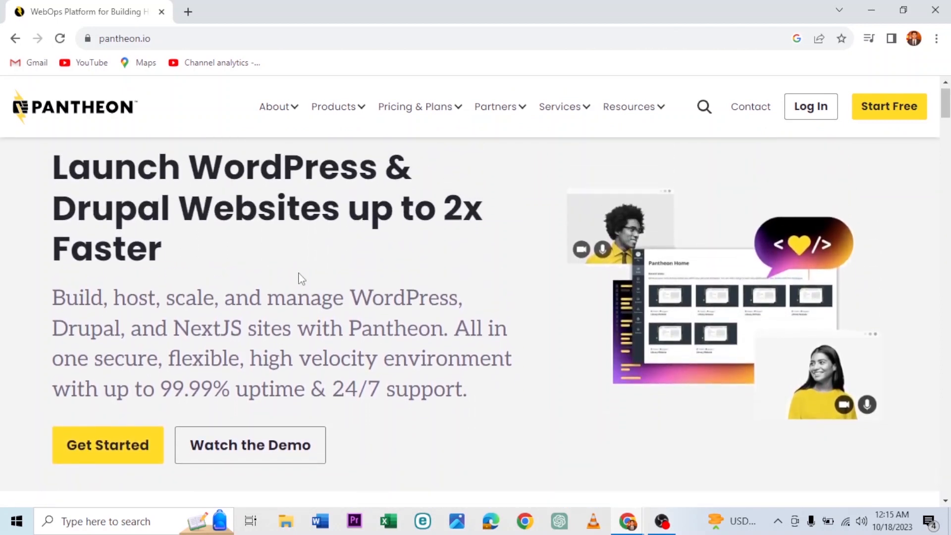
pyautogui.click(117, 444)
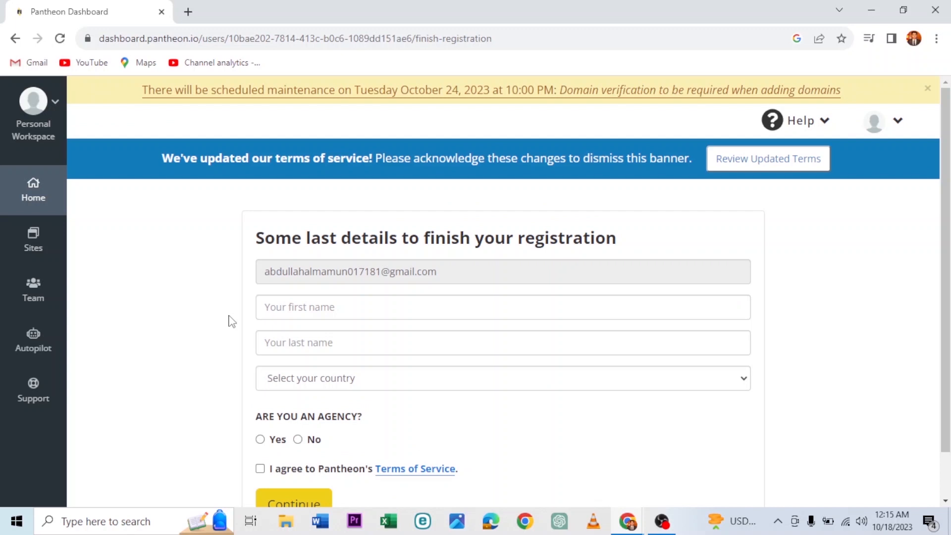
# Step: Fill the first name, last name and country from Chrome's saved details
pyautogui.scroll(-1, 232, 336)
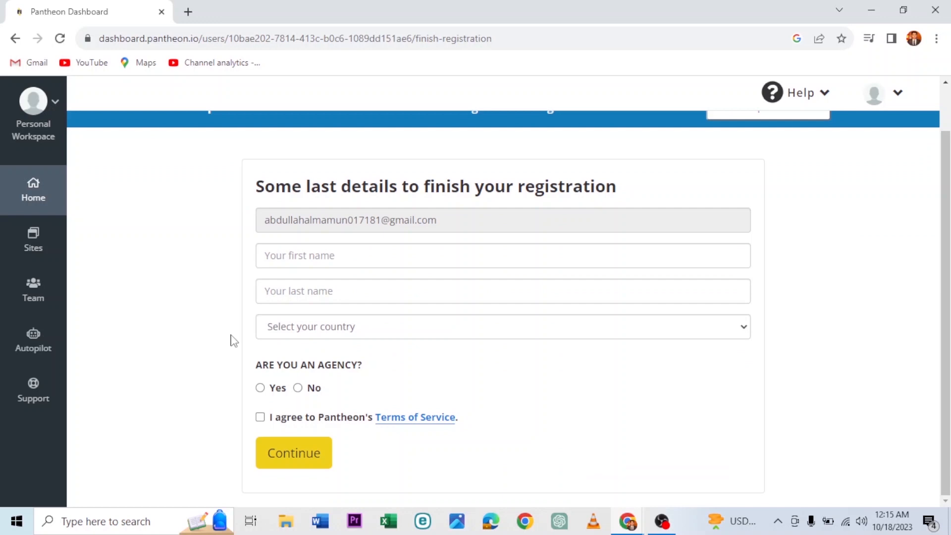
pyautogui.click(277, 265)
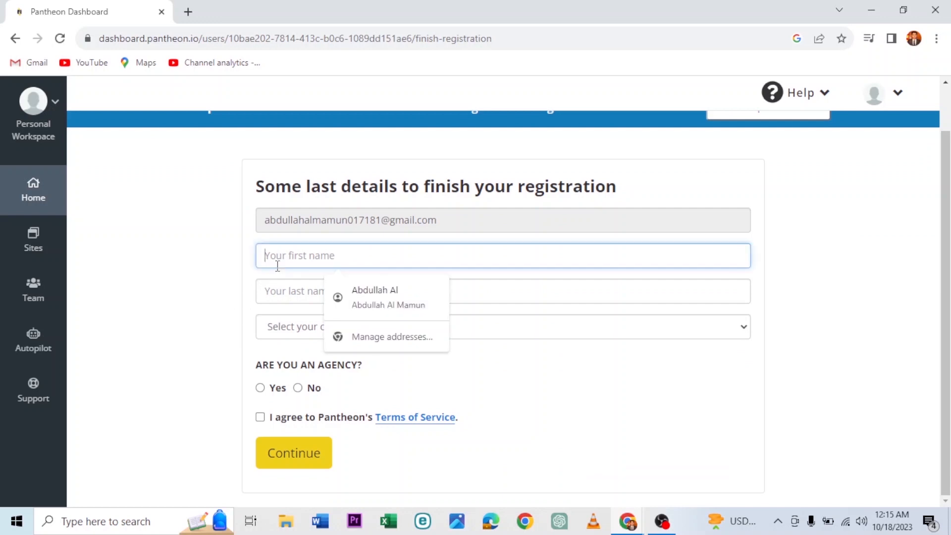
pyautogui.click(355, 304)
pyautogui.click(218, 285)
# Step: Opt in to marketing, answer No to agency, accept the Terms of Service, and continue
pyautogui.scroll(-1, 219, 286)
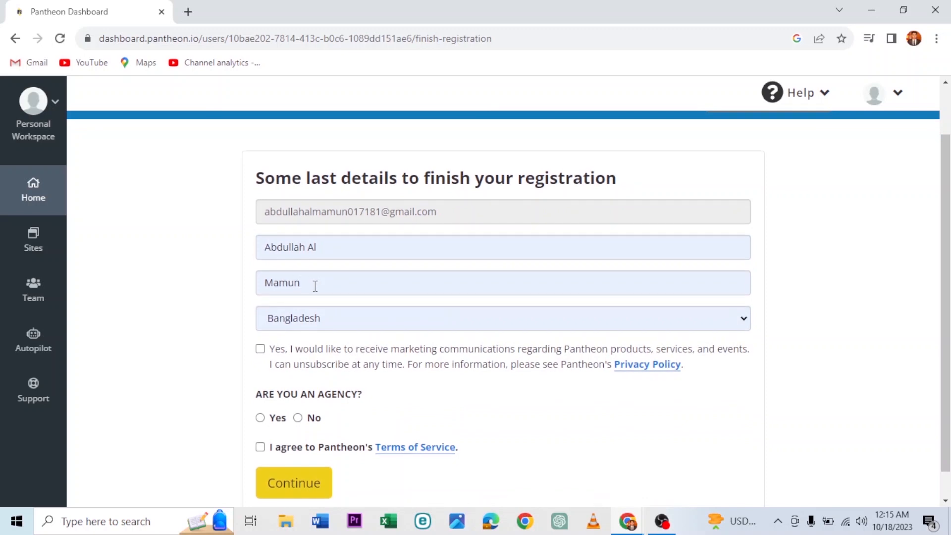
pyautogui.scroll(-1, 188, 349)
pyautogui.scroll(2, 190, 349)
pyautogui.scroll(-2, 189, 349)
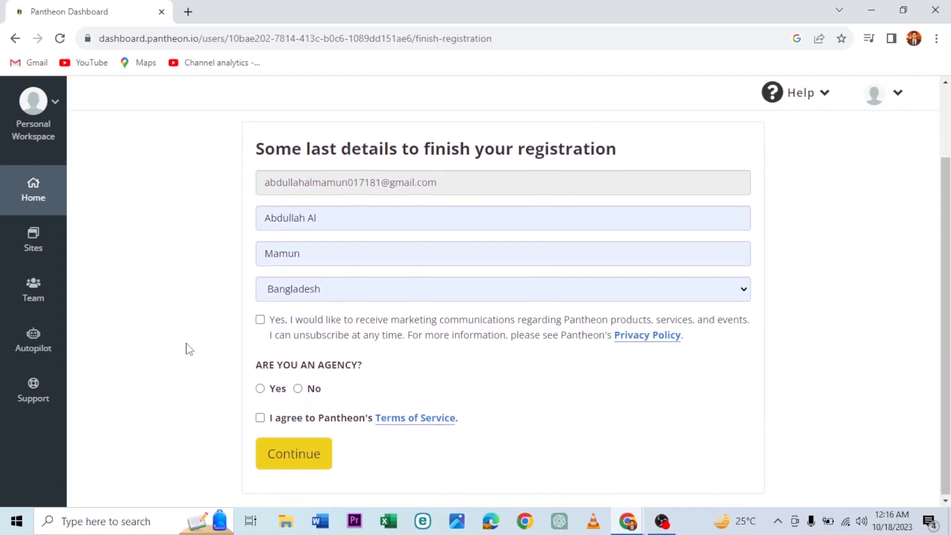
pyautogui.click(260, 323)
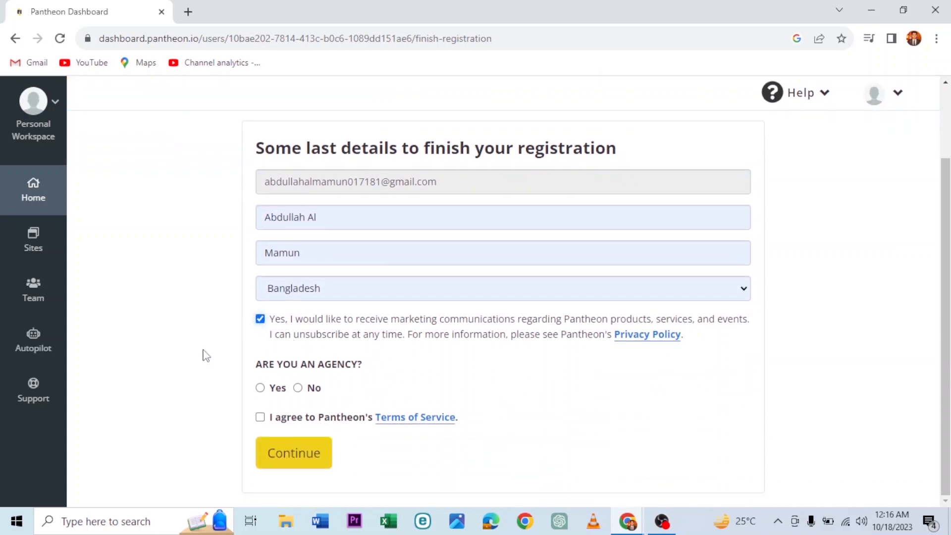
pyautogui.click(298, 390)
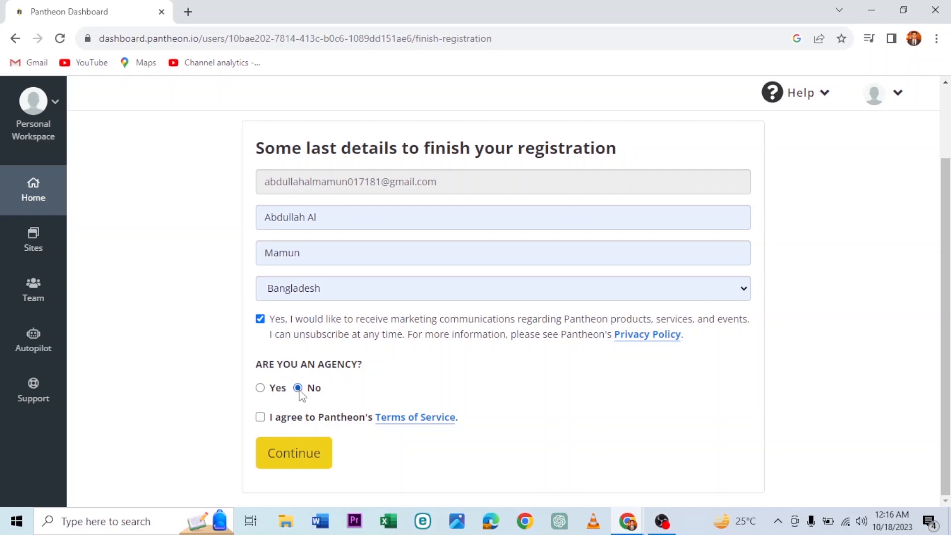
pyautogui.click(259, 419)
pyautogui.click(314, 450)
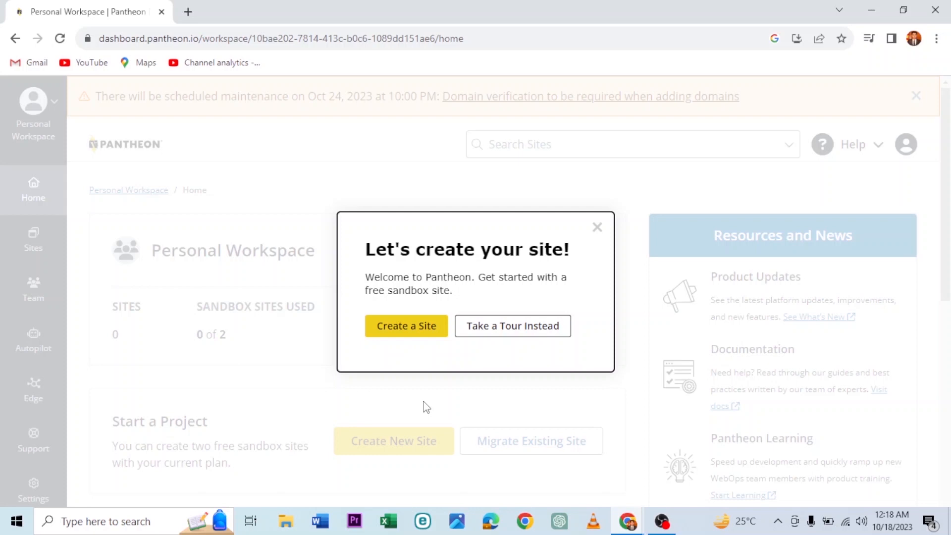
# Step: Choose Create a Site and pick WordPress as the site type
pyautogui.click(418, 334)
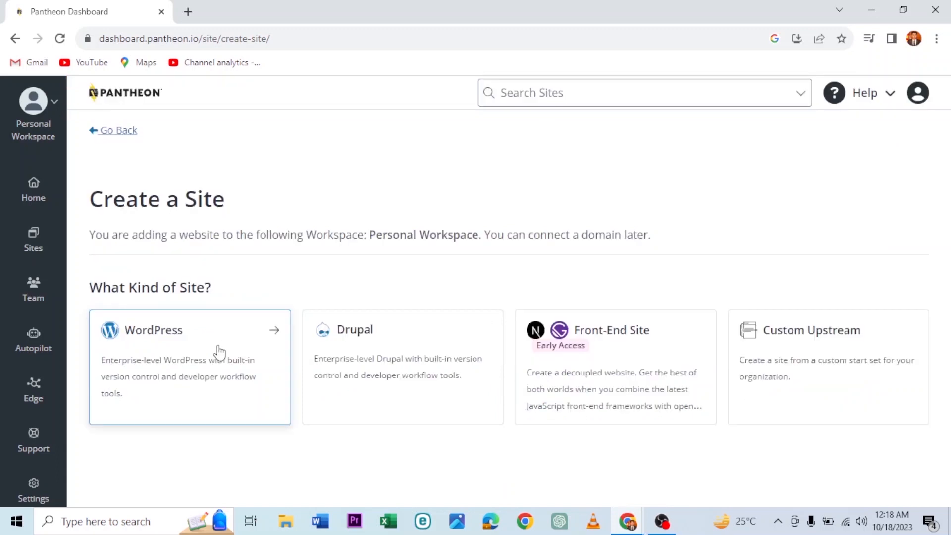
pyautogui.click(219, 352)
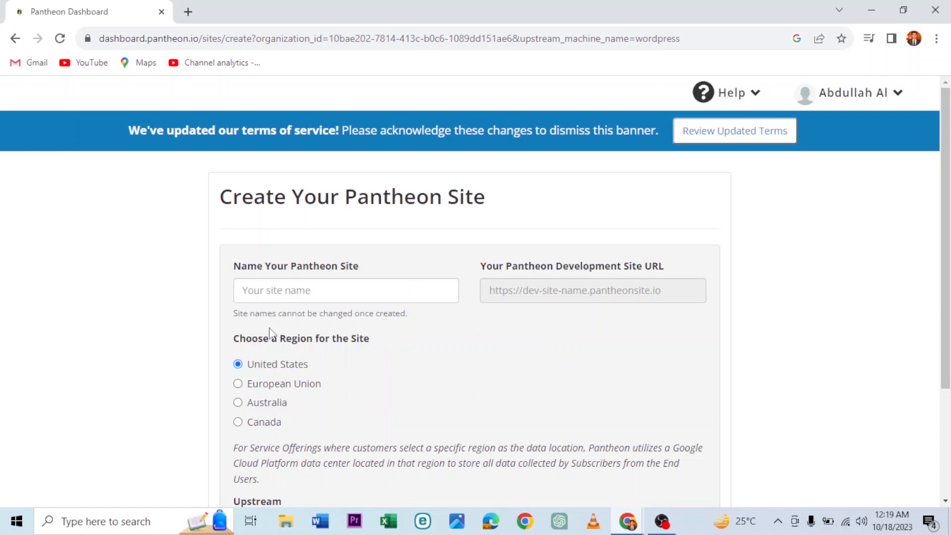
# Step: Enter the site's name, keep the United States region, and submit it for deployment
pyautogui.click(289, 291)
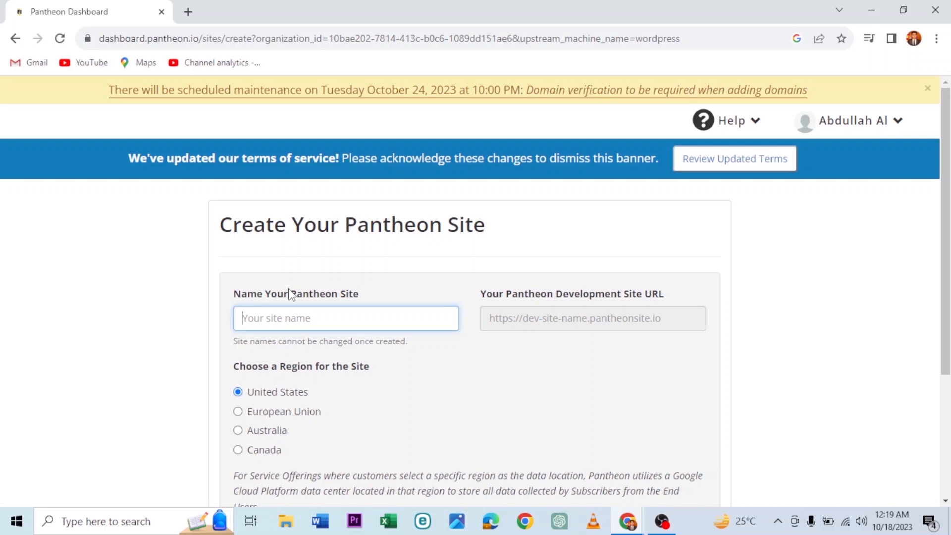
pyautogui.click(388, 93)
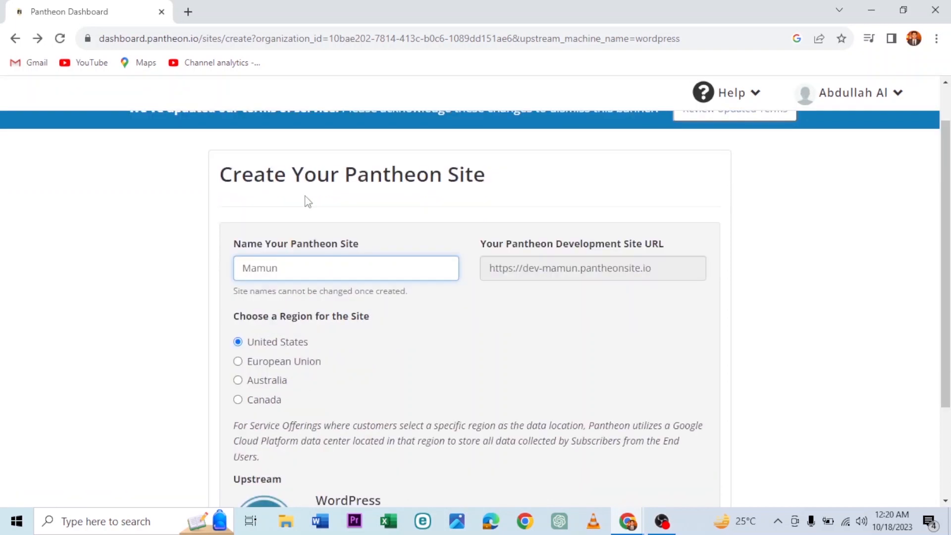
pyautogui.write('Sarkar')
pyautogui.scroll(-2, 440, 336)
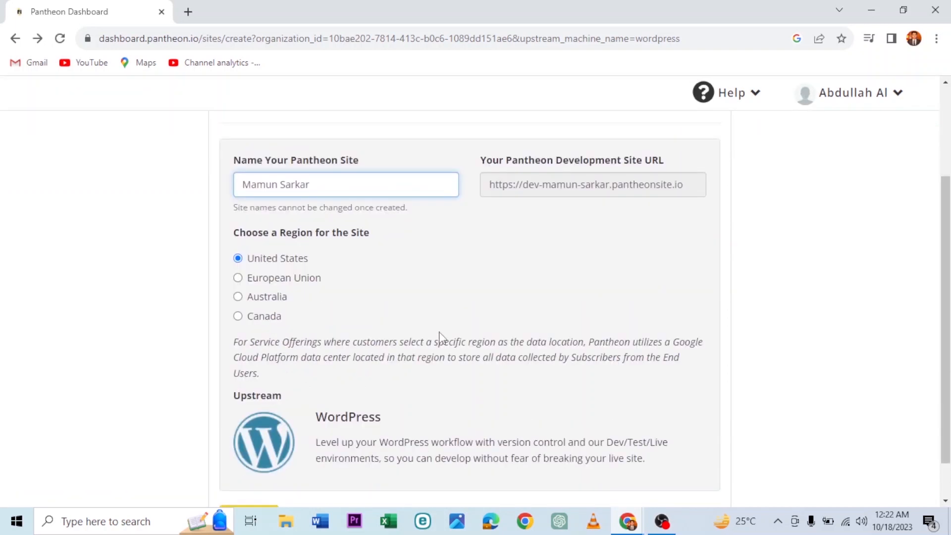
pyautogui.scroll(-1, 440, 338)
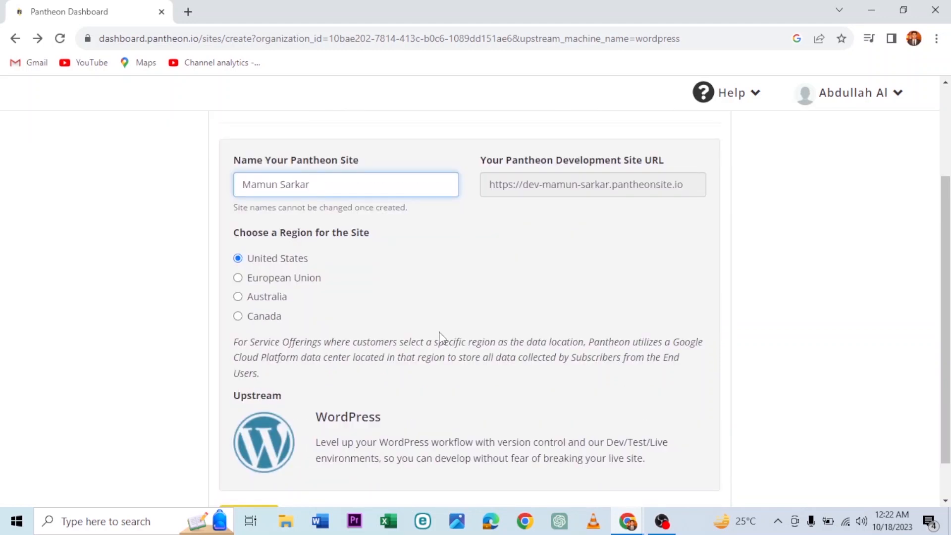
pyautogui.scroll(-1, 439, 338)
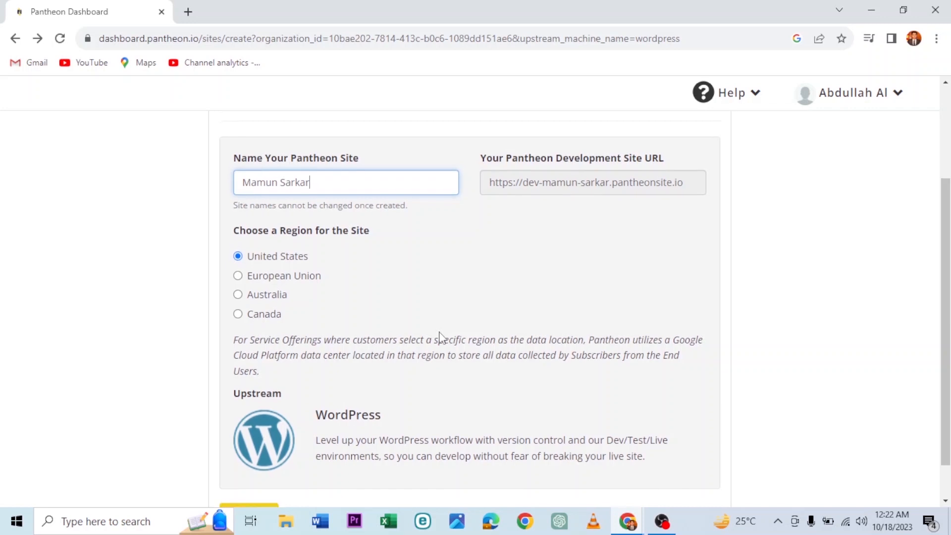
pyautogui.scroll(-1, 440, 335)
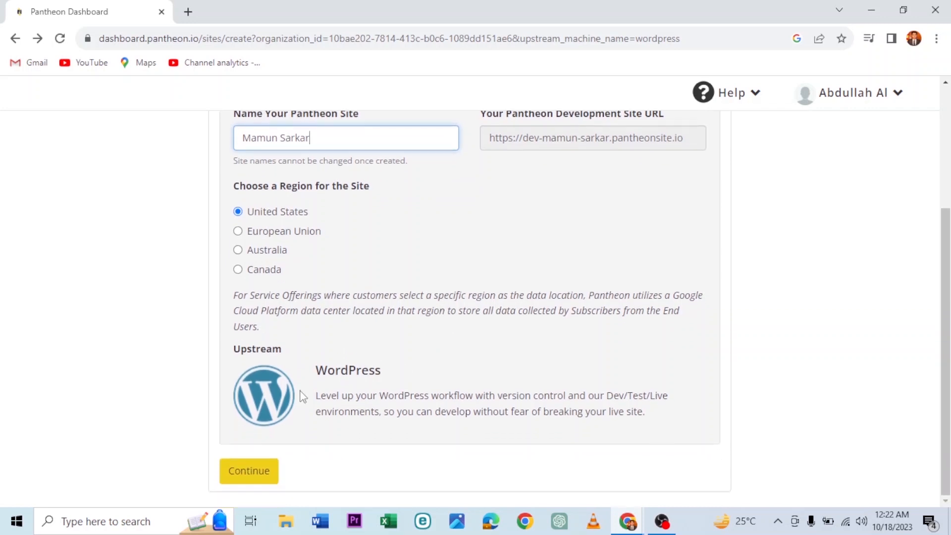
pyautogui.click(247, 476)
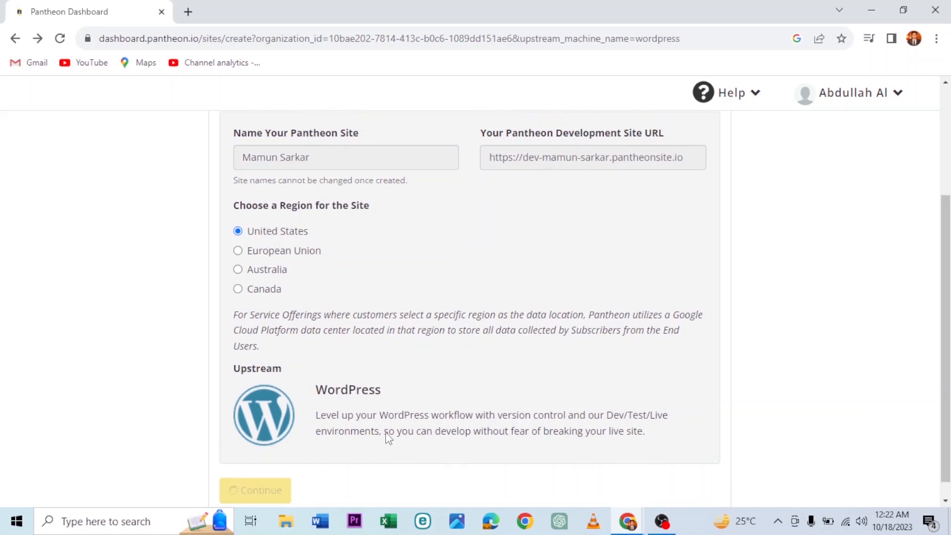
pyautogui.scroll(1, 389, 438)
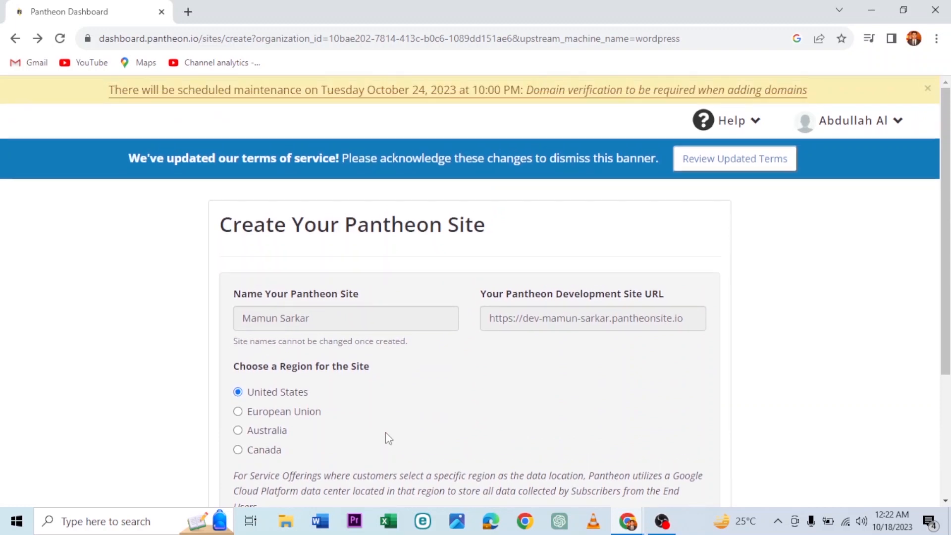
pyautogui.scroll(-4, 388, 438)
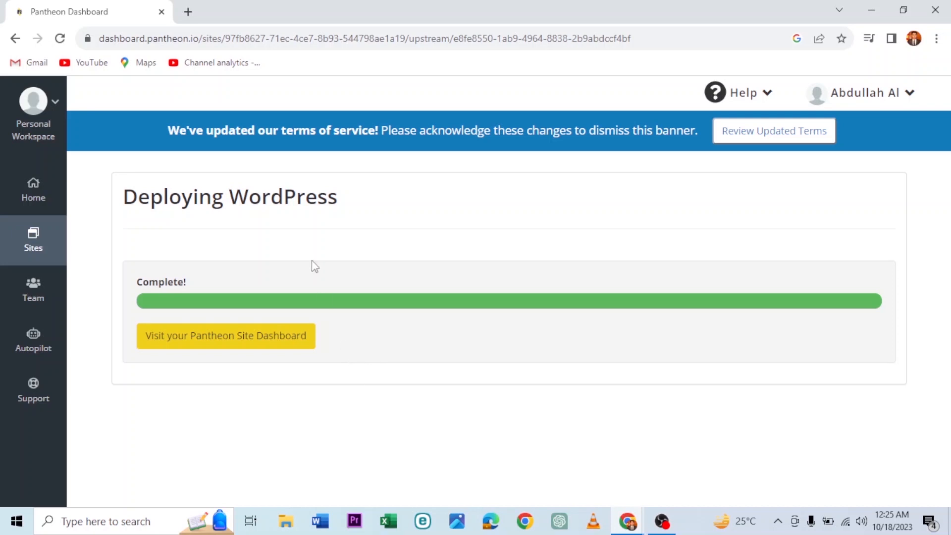
# Step: Go to the new site's dashboard, decline the tour, and open the development site
pyautogui.click(243, 344)
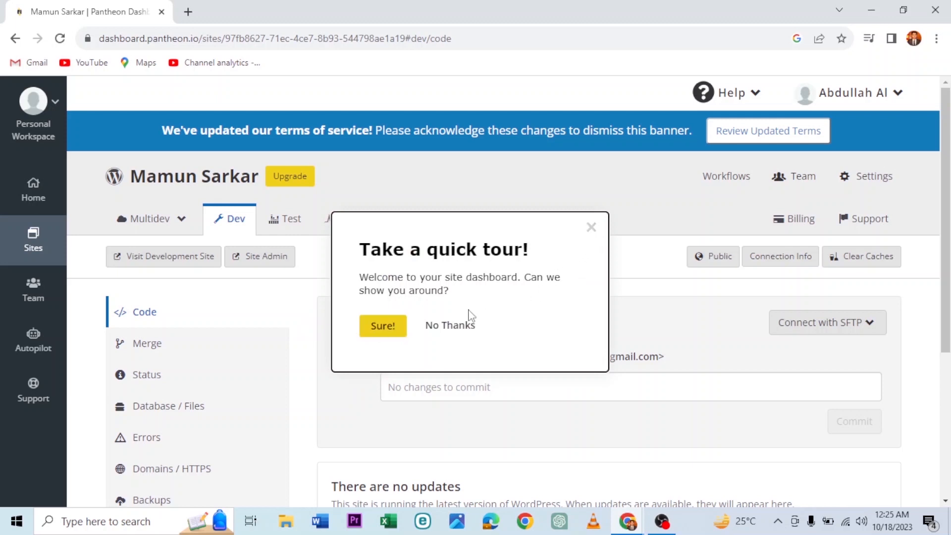
pyautogui.click(458, 326)
pyautogui.scroll(-2, 594, 302)
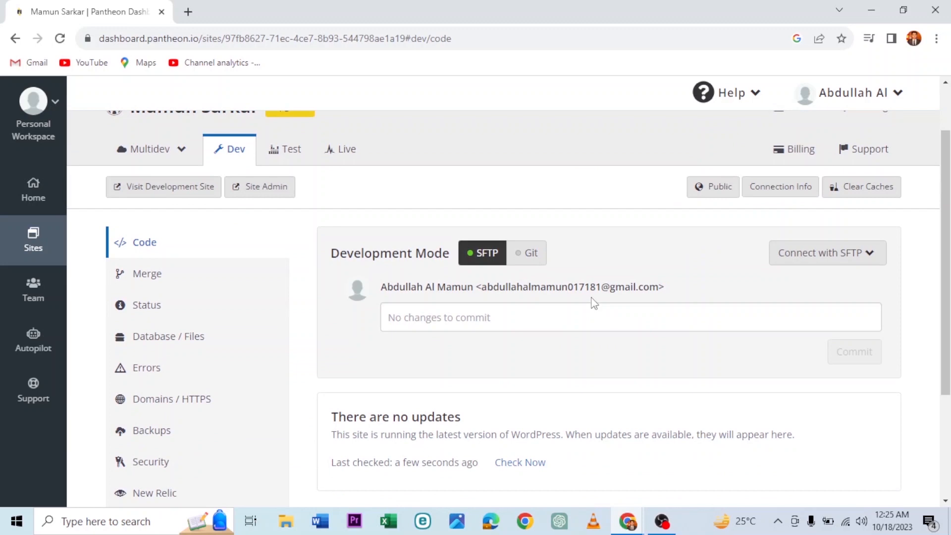
pyautogui.scroll(-1, 585, 304)
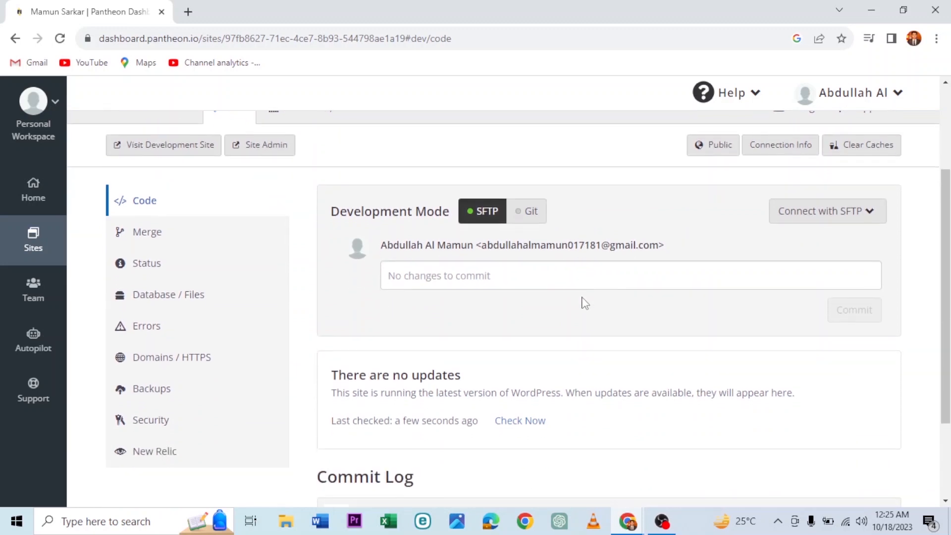
pyautogui.scroll(-2, 585, 304)
pyautogui.scroll(5, 584, 301)
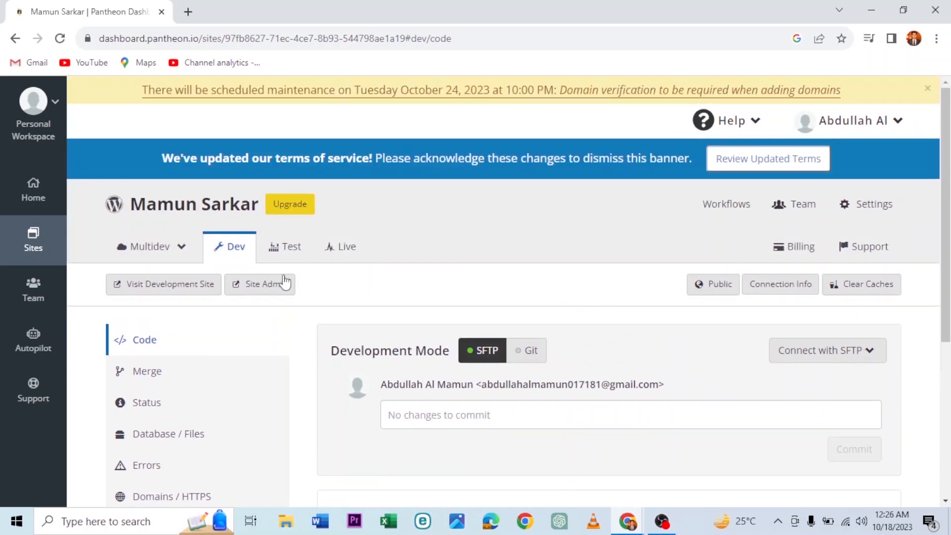
pyautogui.click(169, 292)
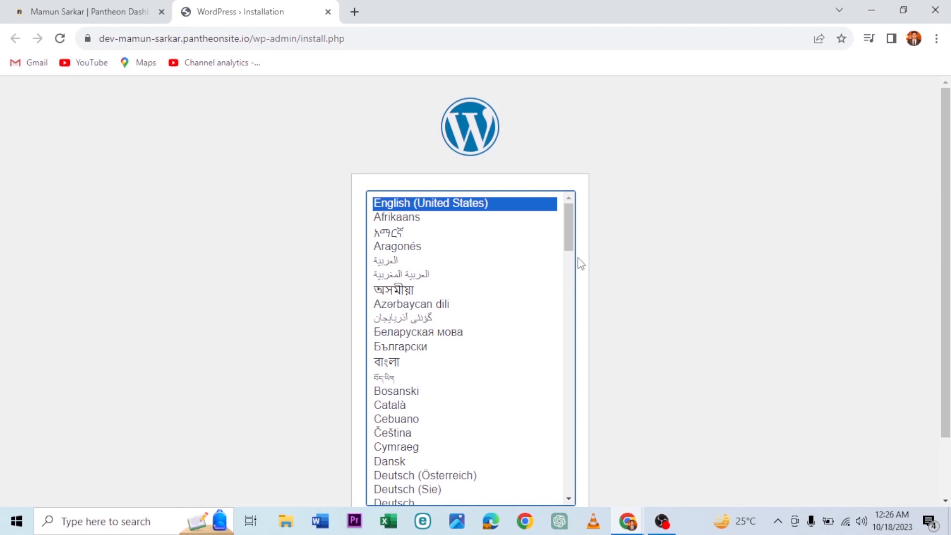
# Step: Keep English (United States) as the WordPress installation language and continue
pyautogui.scroll(-2, 615, 297)
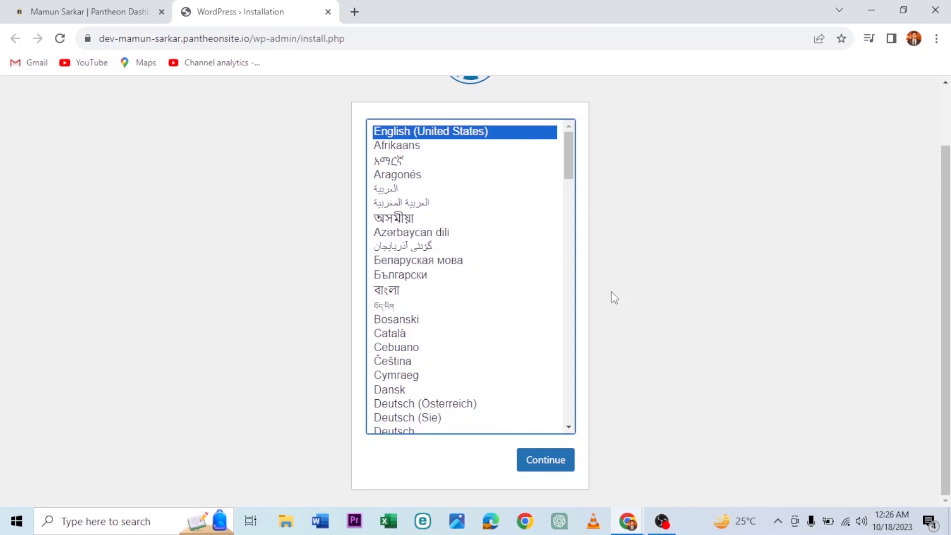
pyautogui.scroll(-6, 521, 295)
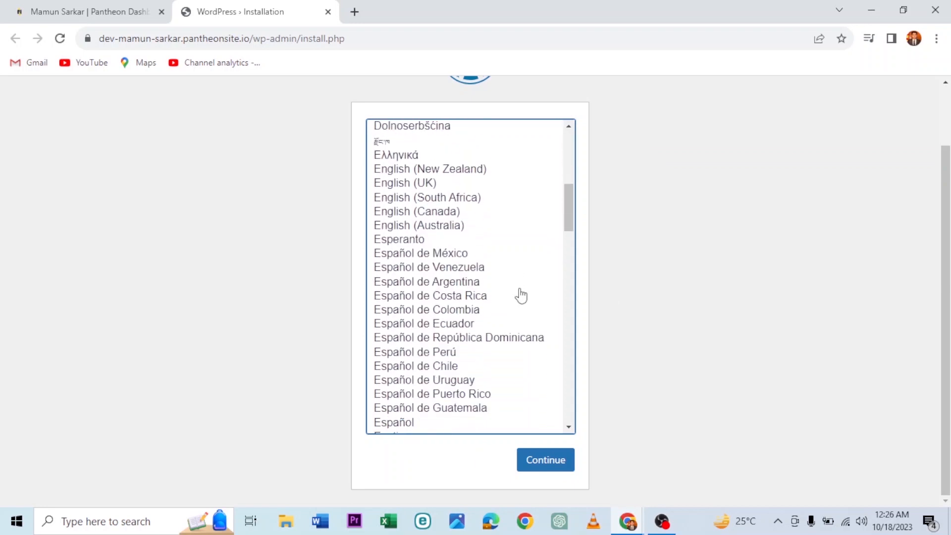
pyautogui.scroll(4, 521, 296)
pyautogui.scroll(3, 521, 295)
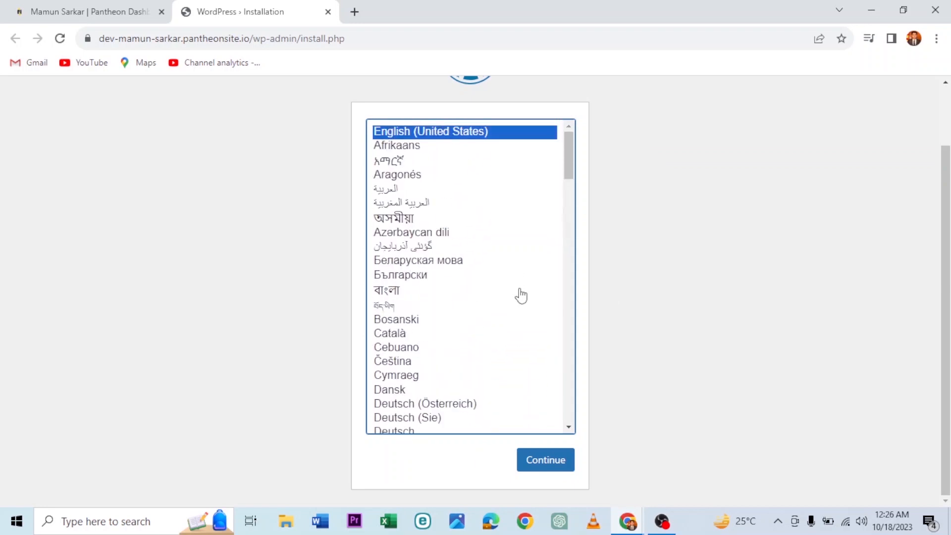
pyautogui.scroll(-8, 538, 293)
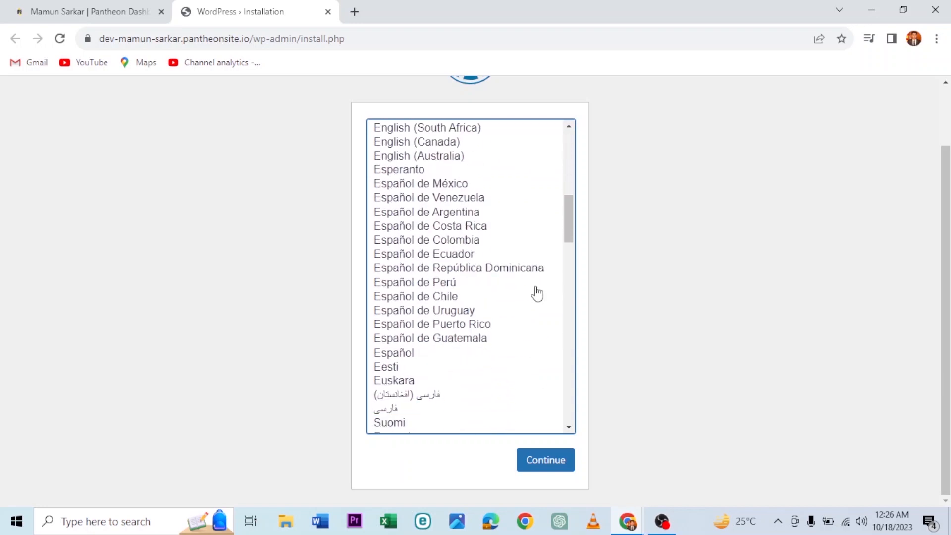
pyautogui.scroll(-5, 537, 293)
pyautogui.scroll(-5, 537, 293)
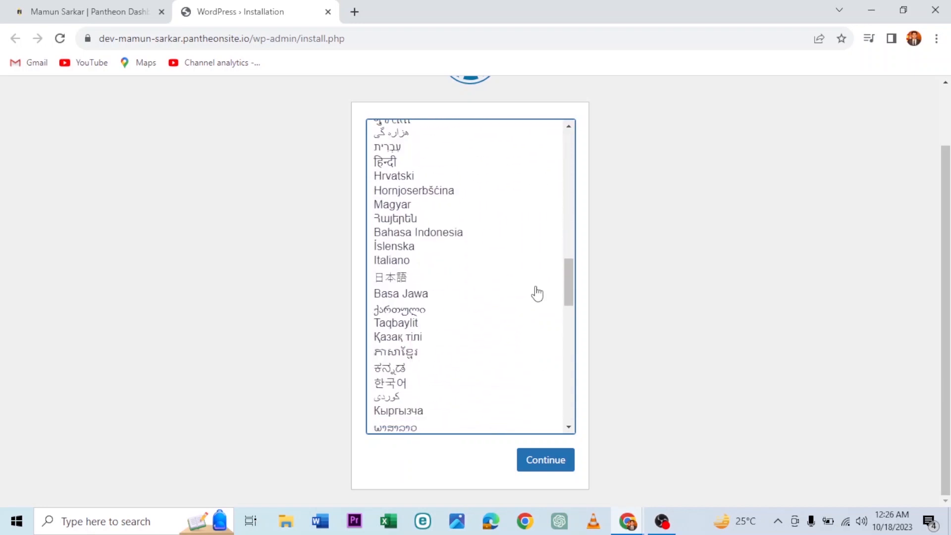
pyautogui.scroll(-14, 537, 293)
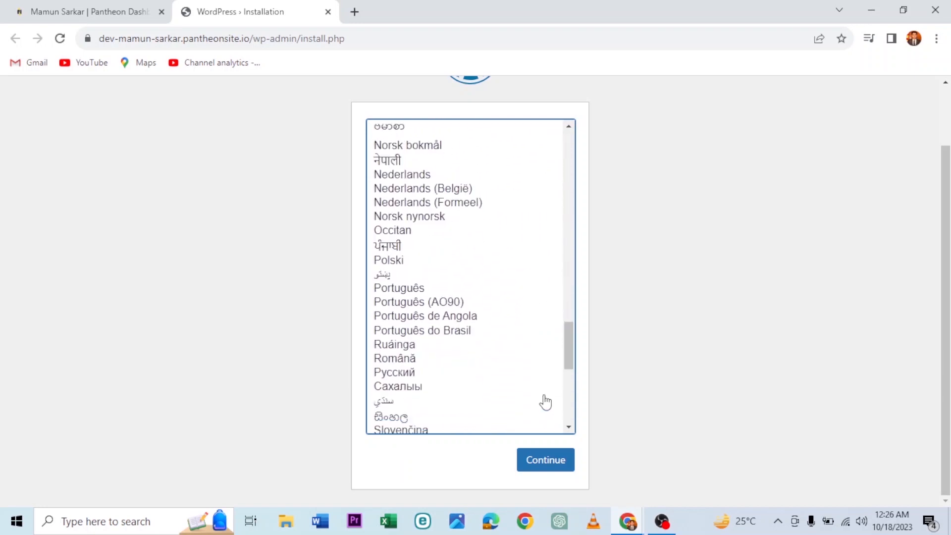
pyautogui.click(539, 460)
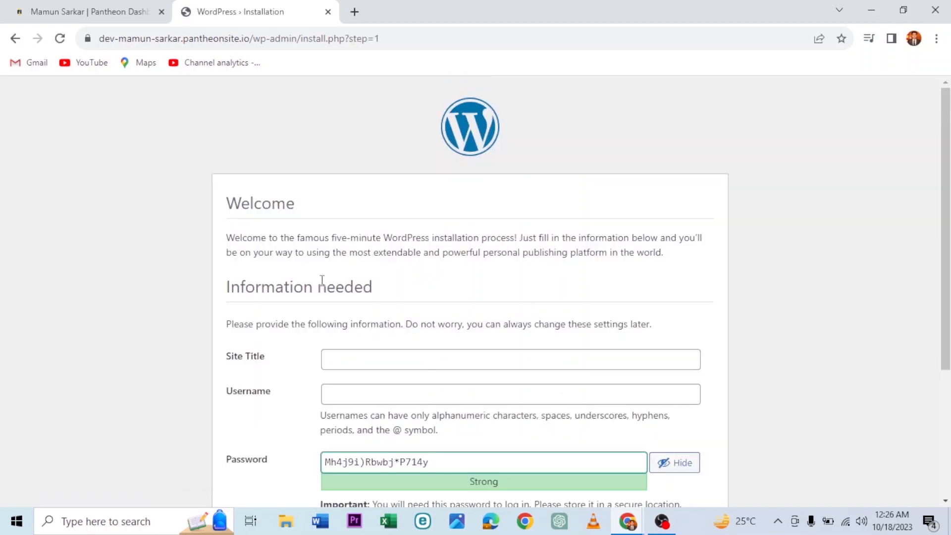
# Step: Enter the owner's name as the Site Title and their full name as the admin Username
pyautogui.click(384, 353)
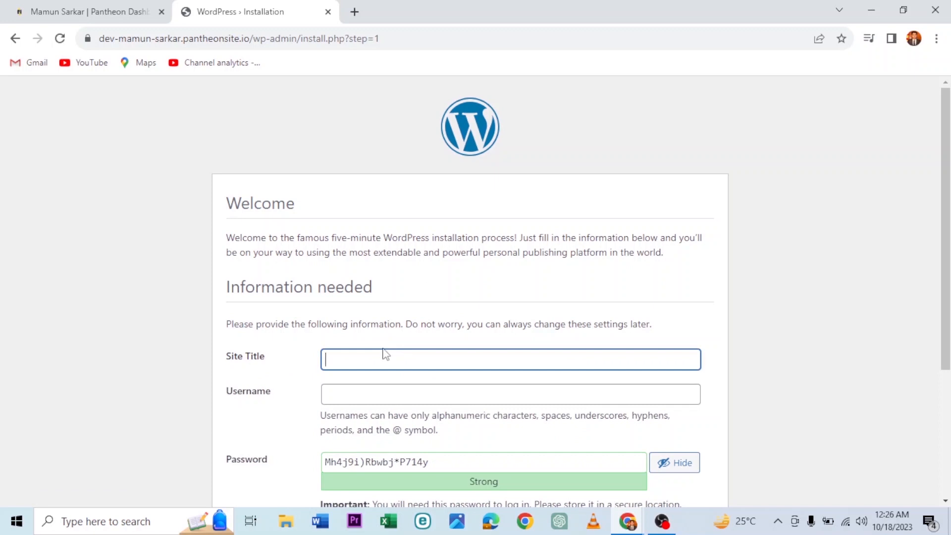
pyautogui.scroll(-1, 326, 349)
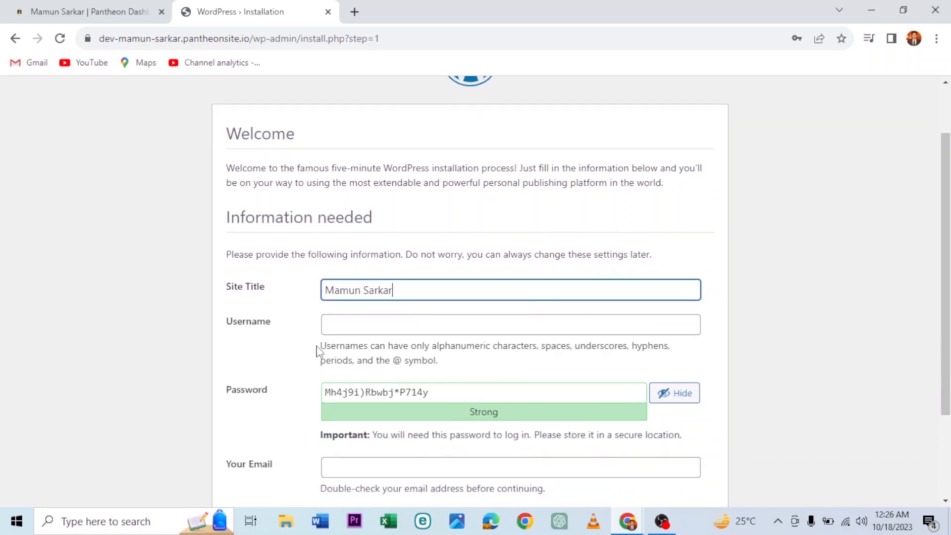
pyautogui.click(295, 343)
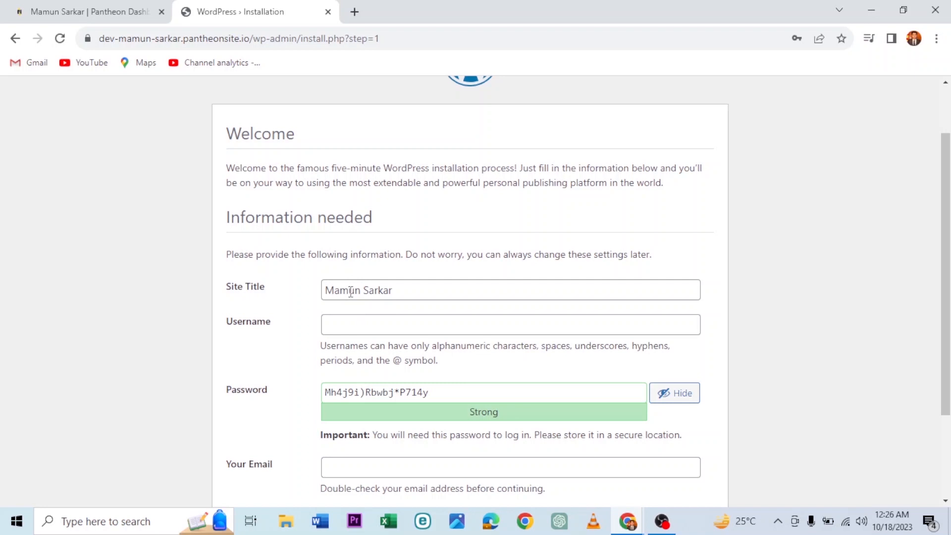
pyautogui.click(346, 326)
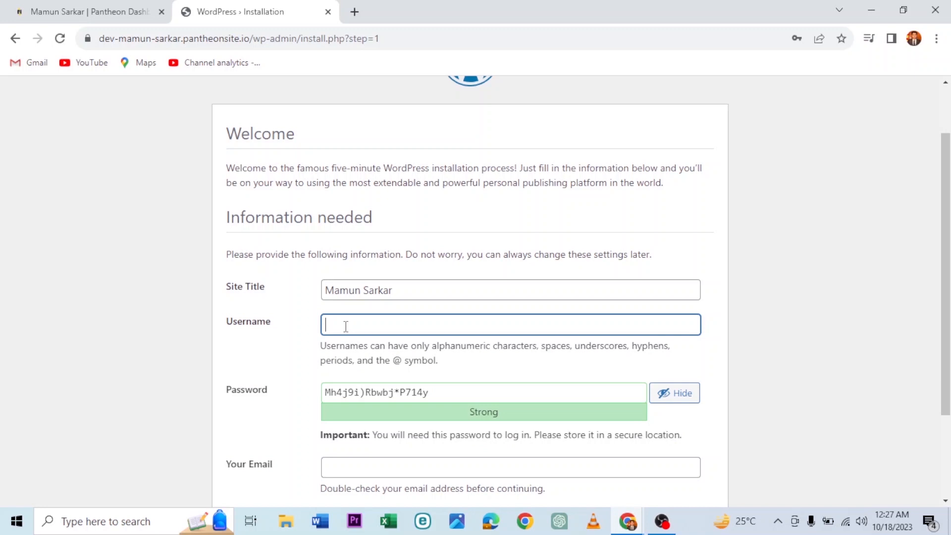
# Step: Replace the generated password with a custom strong admin password, masked
pyautogui.click(530, 397)
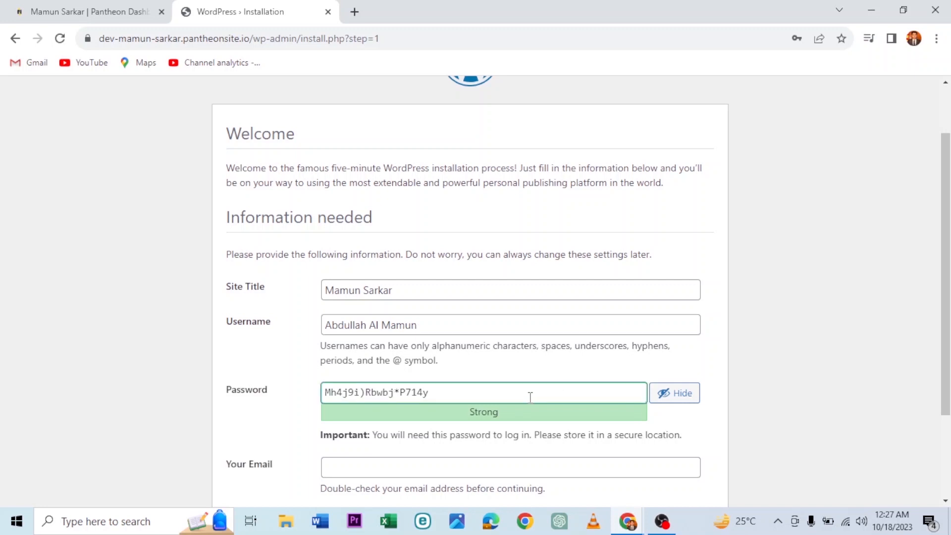
pyautogui.press('BackSpace')
pyautogui.press('BackSpace')
pyautogui.press('BackSpace')
pyautogui.press('BackSpace')
pyautogui.press('BackSpace')
pyautogui.press('BackSpace')
pyautogui.press('BackSpace')
pyautogui.press('BackSpace')
pyautogui.press('BackSpace')
pyautogui.press('BackSpace')
pyautogui.press('BackSpace')
pyautogui.press('BackSpace')
pyautogui.press('BackSpace')
pyautogui.press('BackSpace')
pyautogui.press('BackSpace')
pyautogui.press('BackSpace')
pyautogui.press('BackSpace')
pyautogui.press('BackSpace')
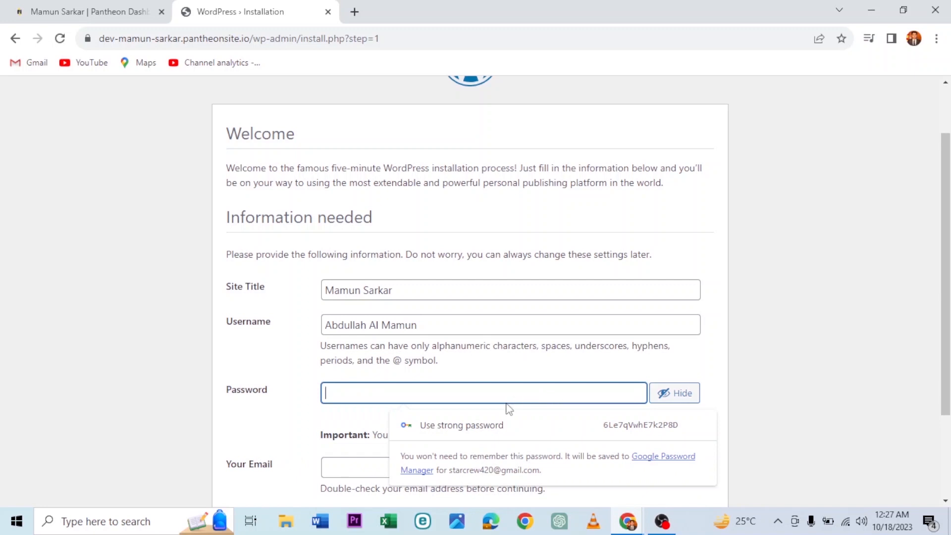
pyautogui.write('@')
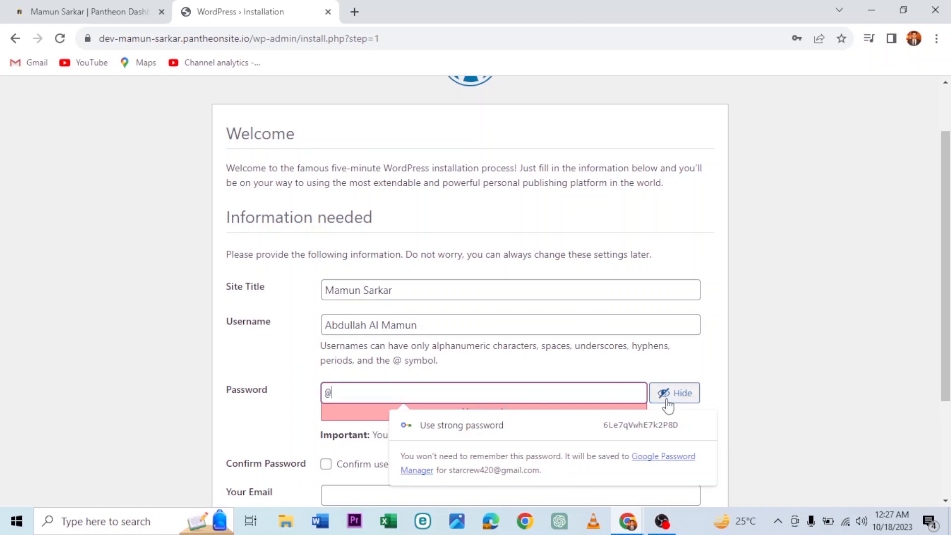
pyautogui.click(676, 394)
pyautogui.click(485, 396)
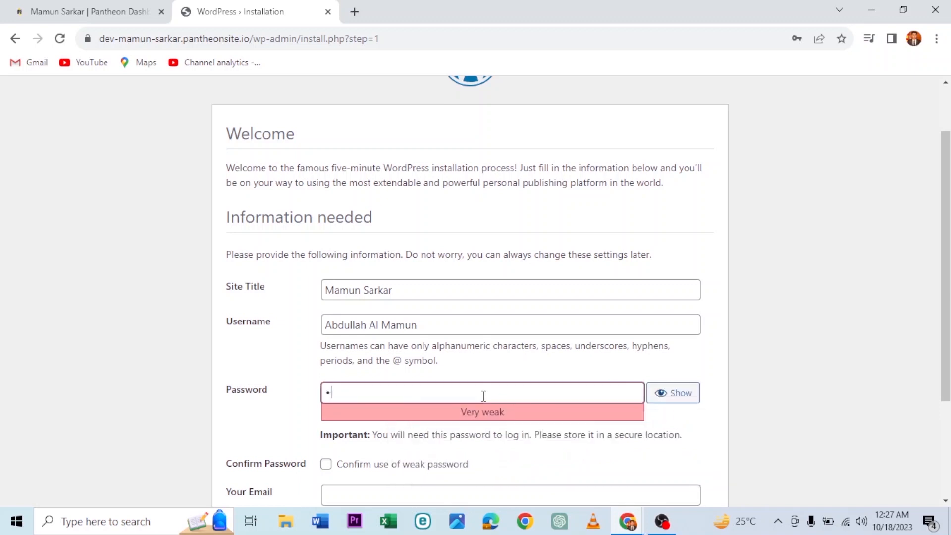
pyautogui.press('BackSpace')
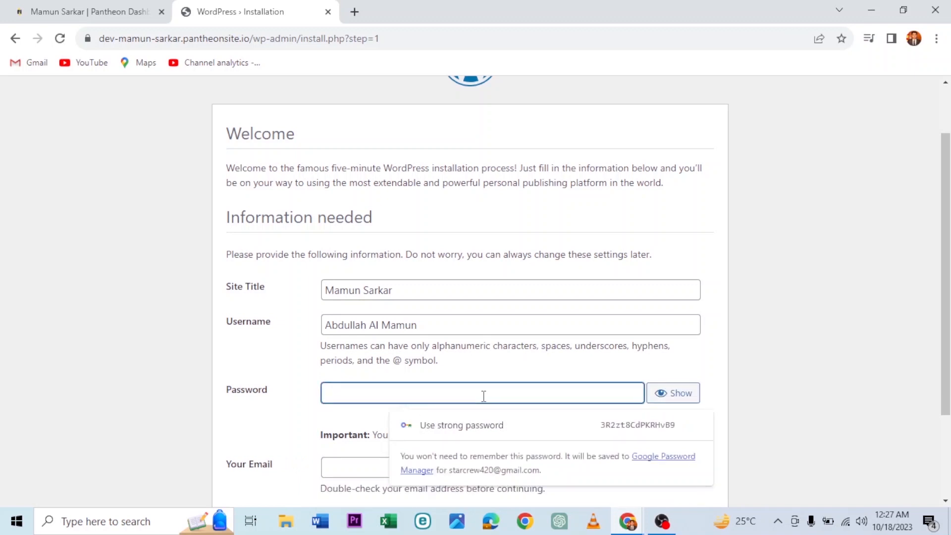
pyautogui.write('a')
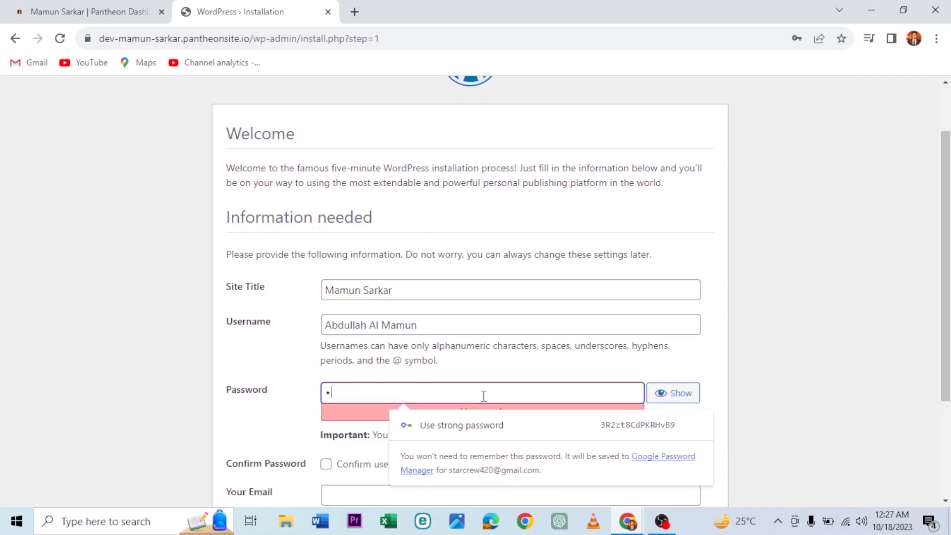
pyautogui.write('******')
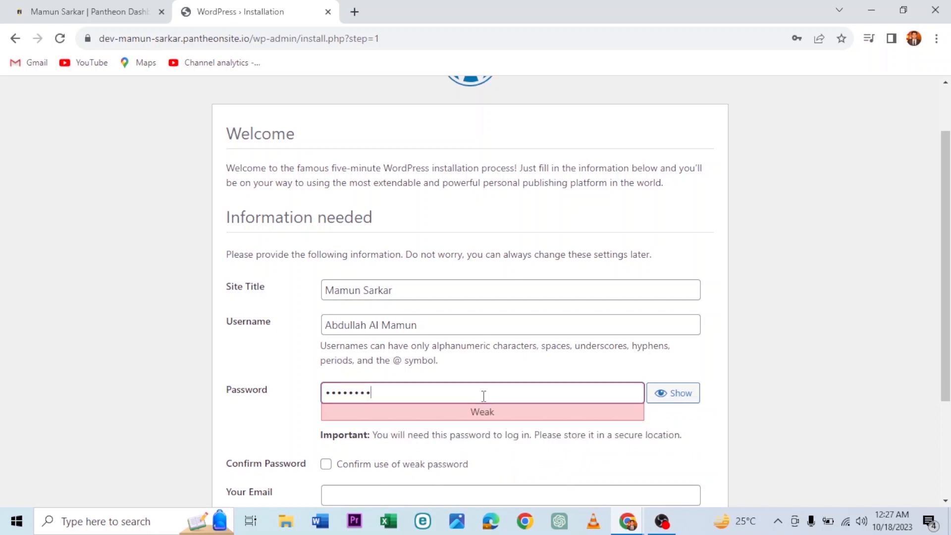
pyautogui.write('*****')
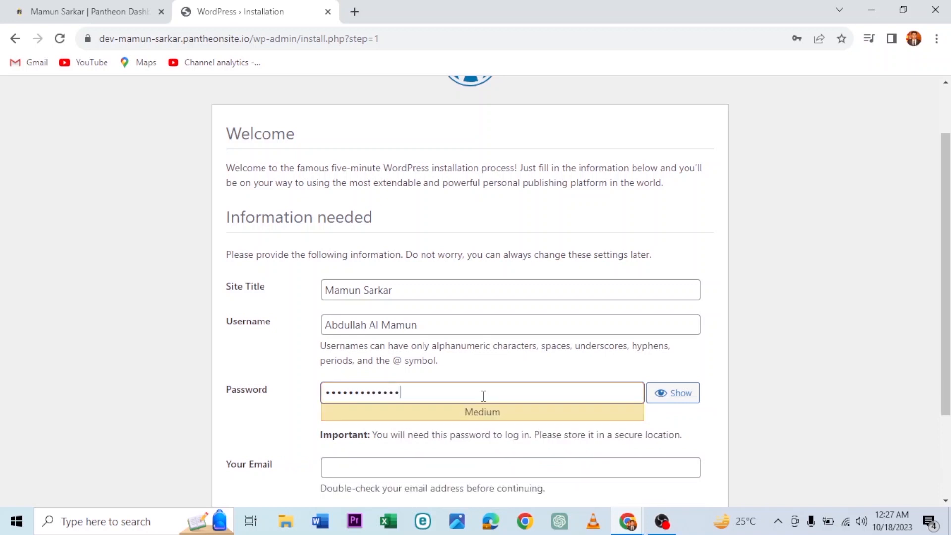
pyautogui.write('*******')
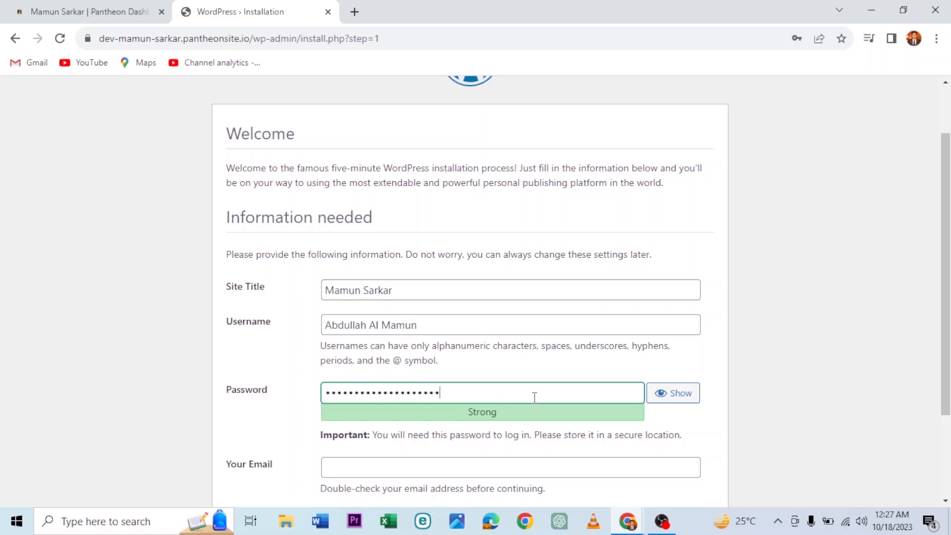
pyautogui.click(695, 427)
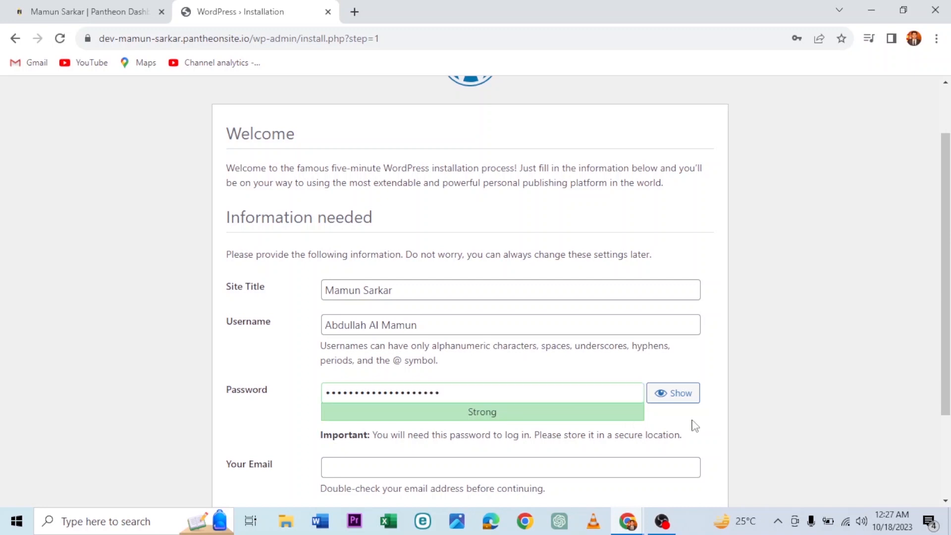
pyautogui.scroll(-2, 695, 426)
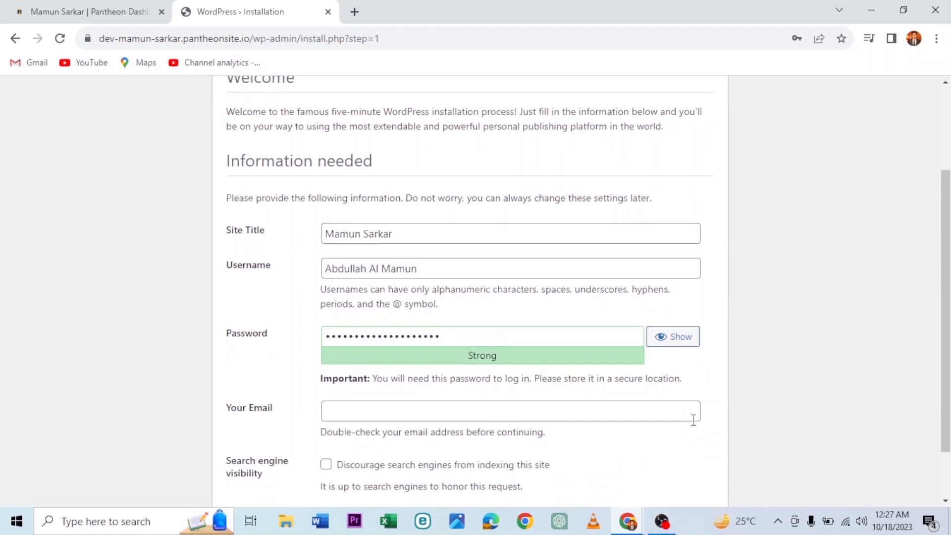
pyautogui.scroll(-2, 693, 420)
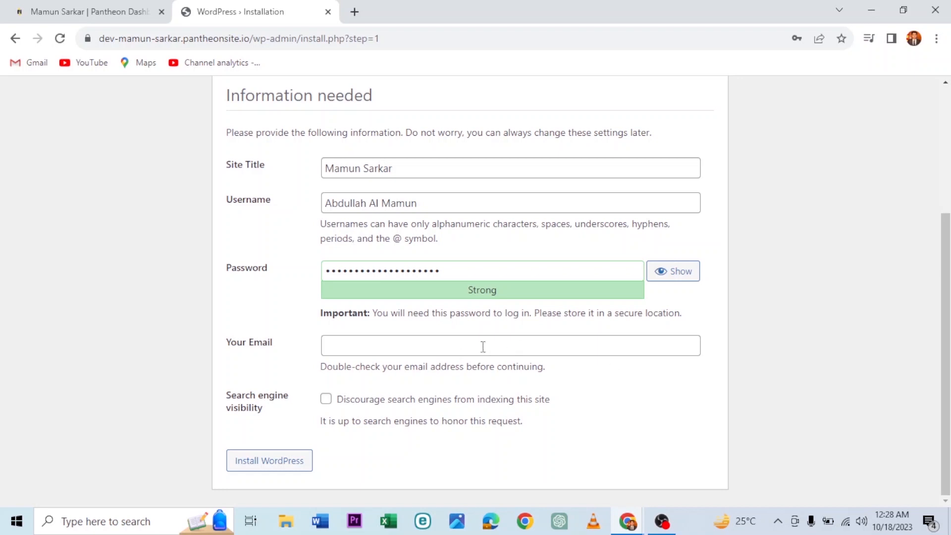
# Step: Fill the admin e-mail from Chrome's saved address and install WordPress
pyautogui.click(392, 347)
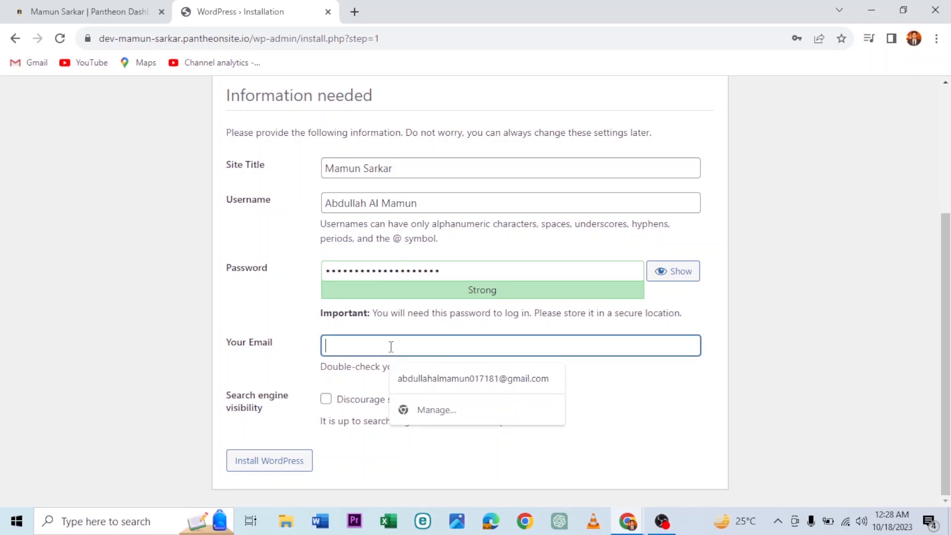
pyautogui.click(430, 380)
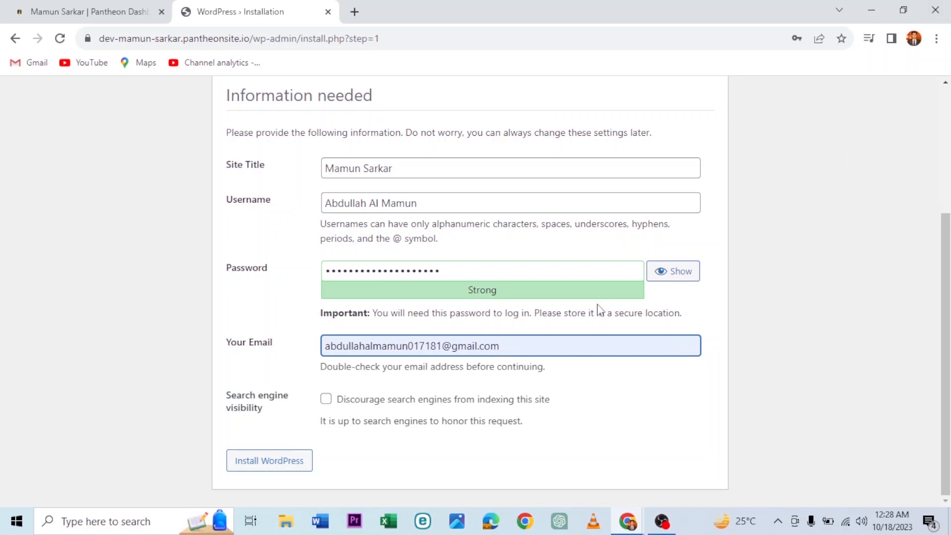
pyautogui.click(585, 290)
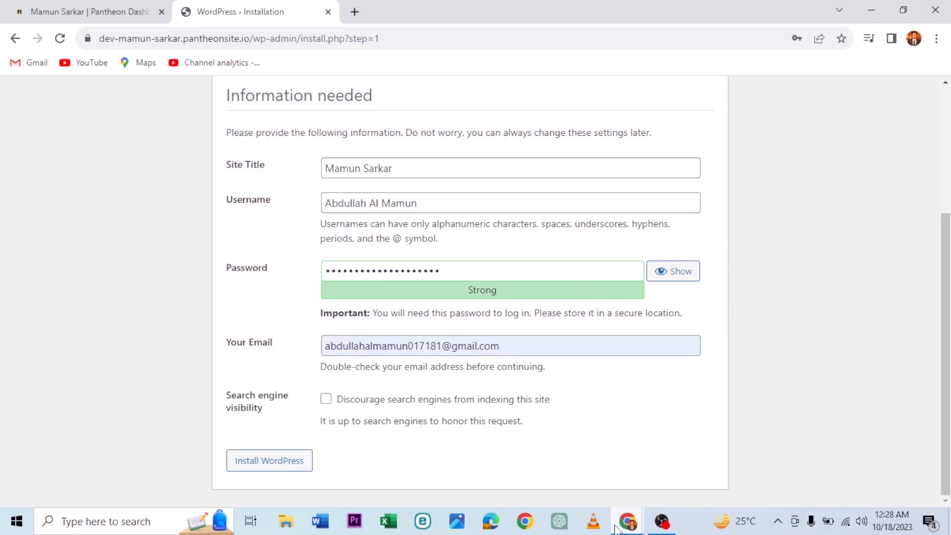
pyautogui.click(284, 466)
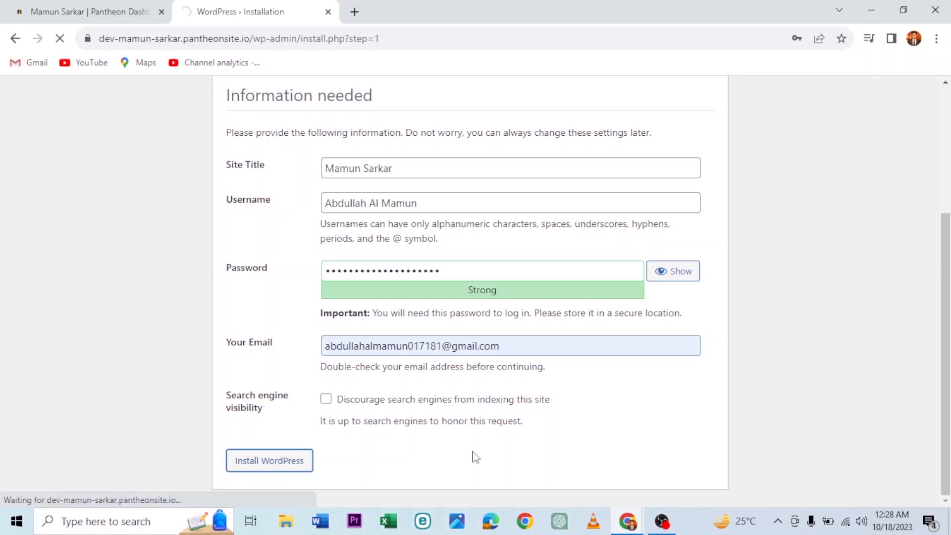
# Step: Save the admin password in Chrome, then log in with the autofilled credentials
pyautogui.scroll(3, 506, 449)
pyautogui.scroll(-3, 506, 448)
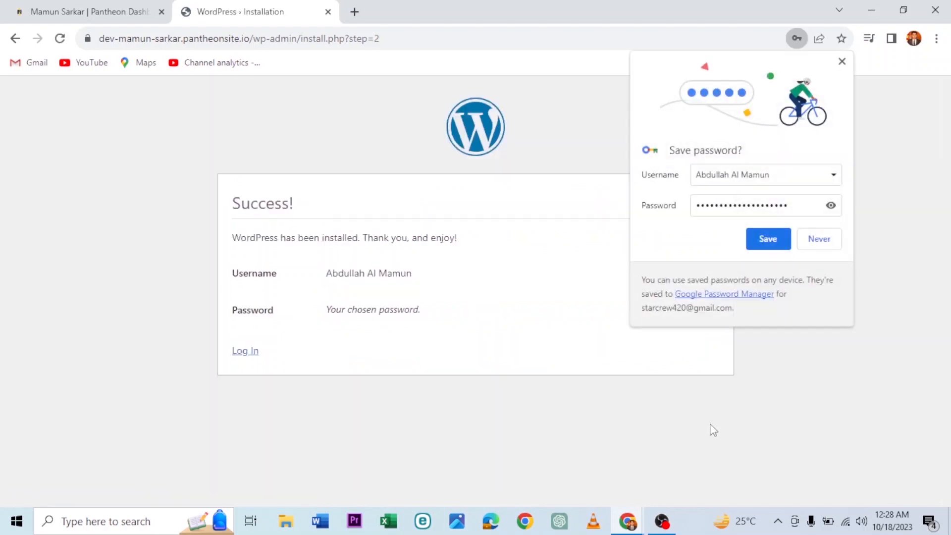
pyautogui.click(775, 246)
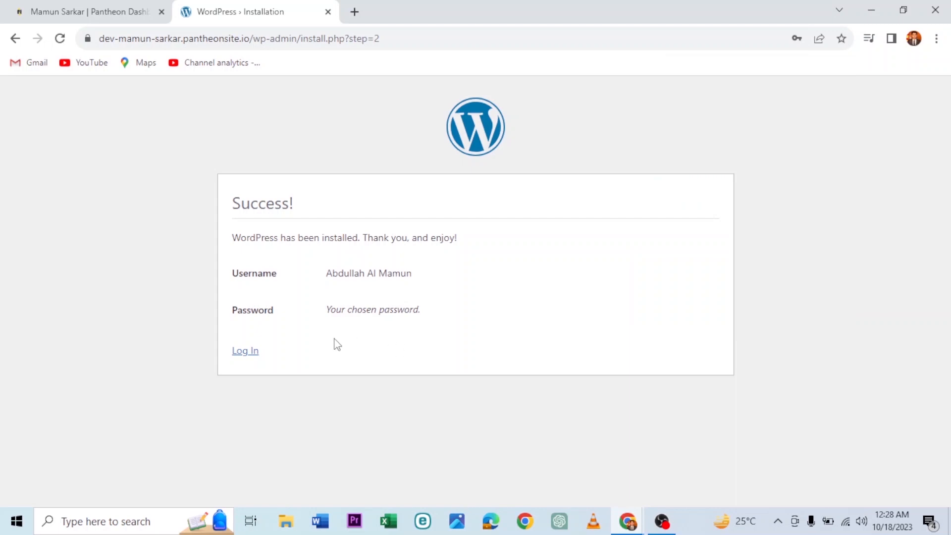
pyautogui.click(246, 351)
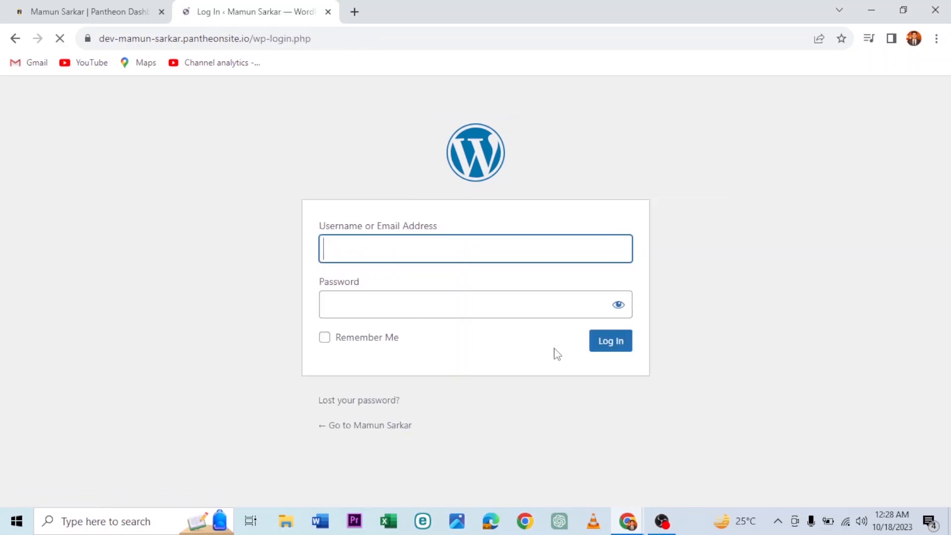
pyautogui.click(411, 309)
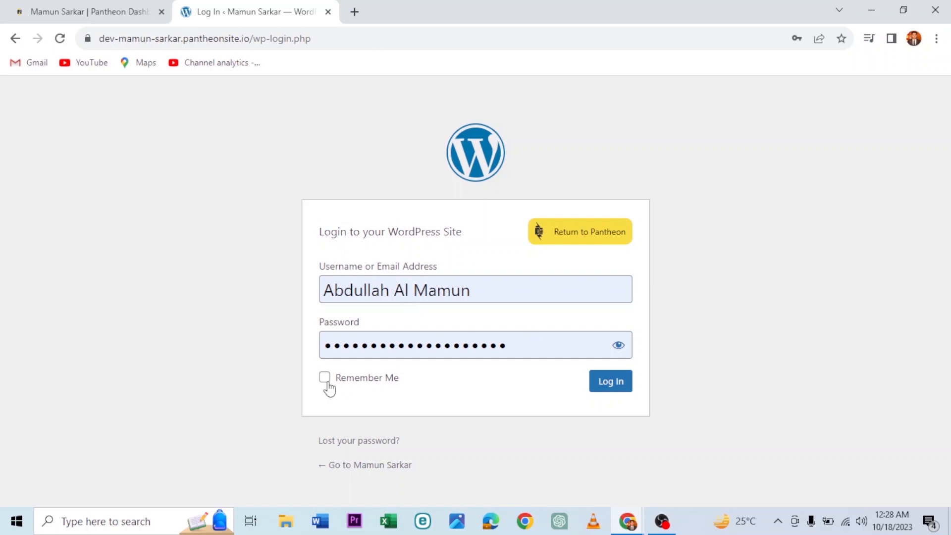
pyautogui.click(612, 382)
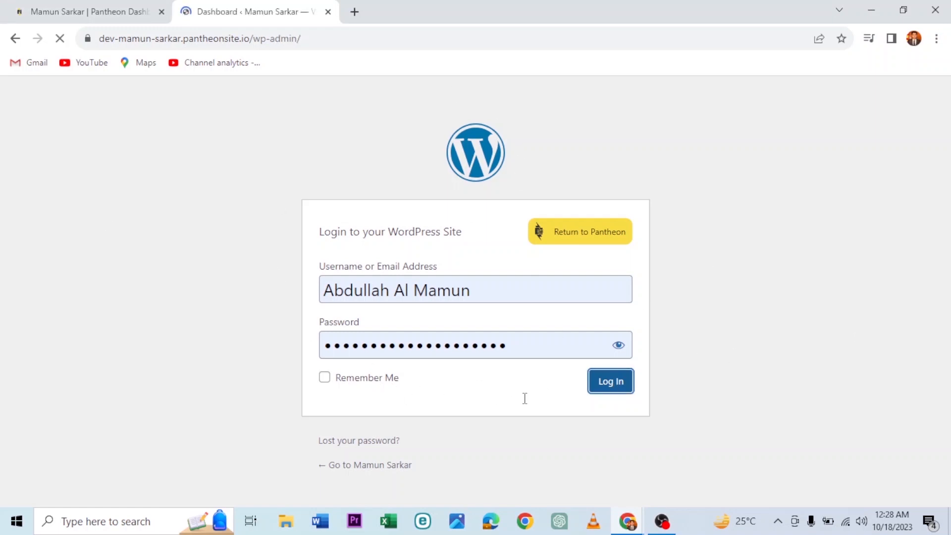
# Step: Scroll through the wp-admin Dashboard's welcome panel, At a Glance, and Events and News widgets
pyautogui.scroll(-10, 533, 391)
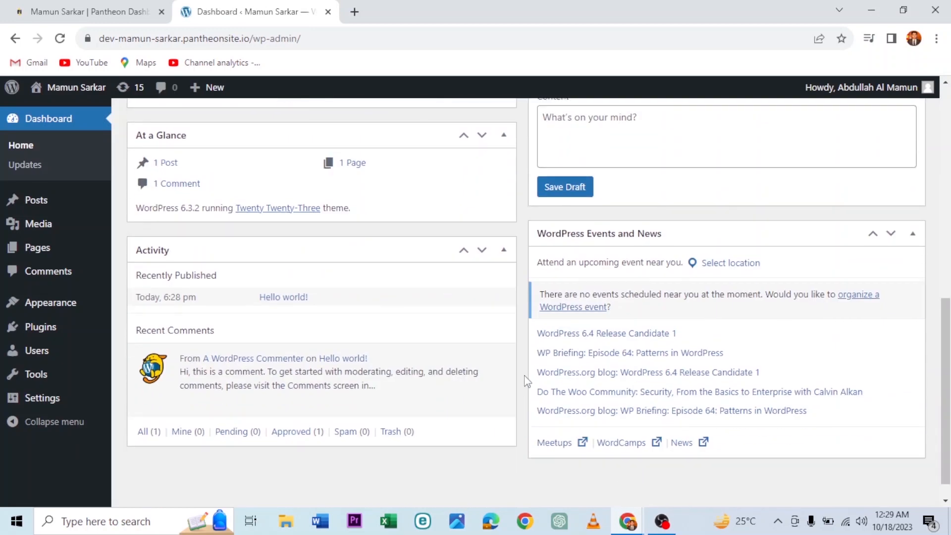
pyautogui.scroll(10, 526, 382)
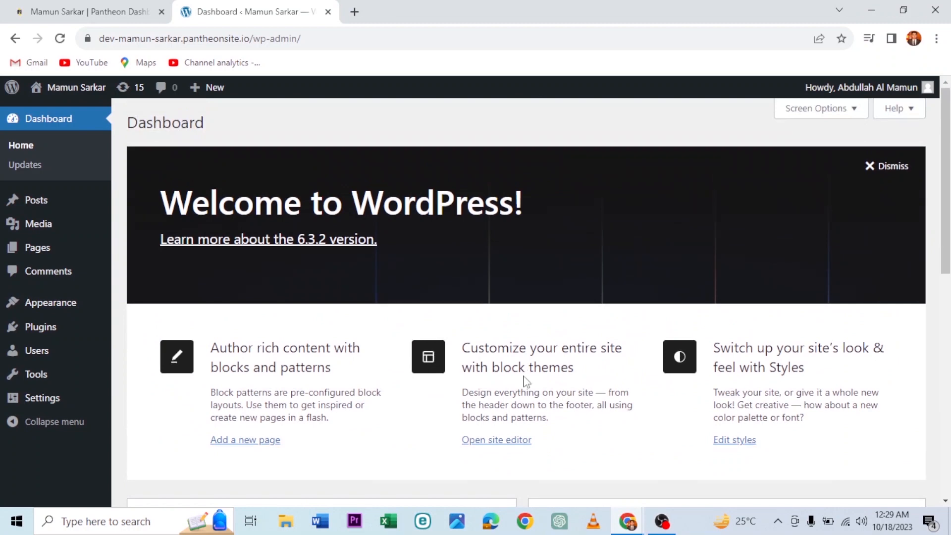
pyautogui.scroll(-1, 526, 381)
pyautogui.scroll(1, 526, 382)
pyautogui.scroll(-1, 526, 381)
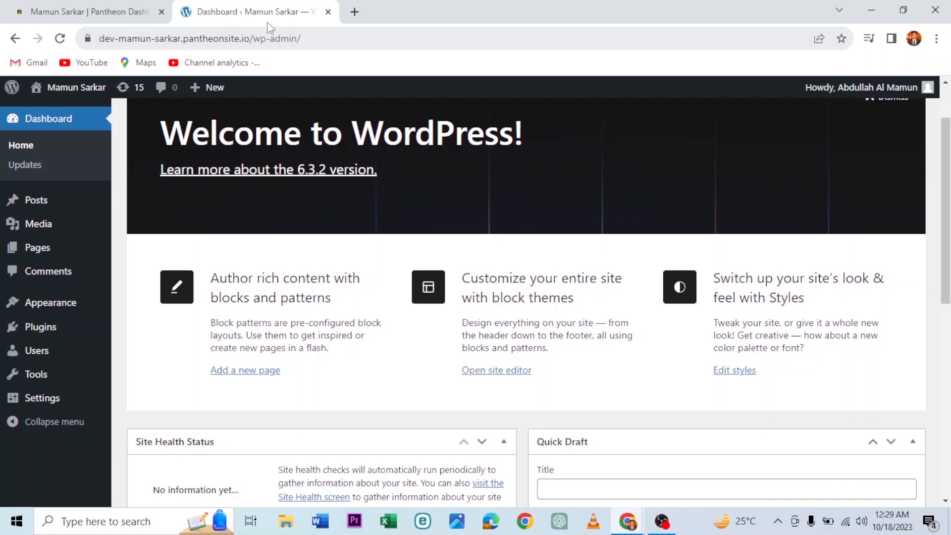
pyautogui.moveTo(56, 308)
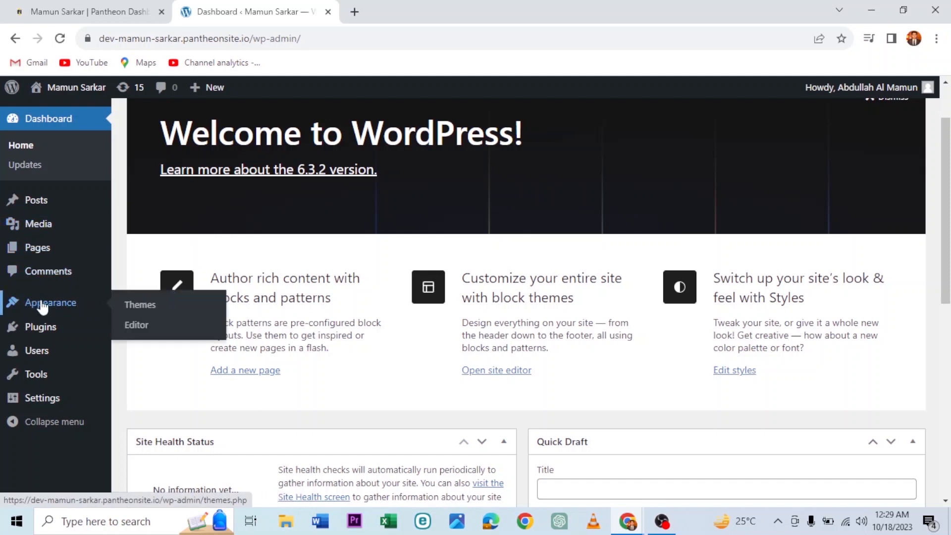
# Step: Install the Astra theme from the Themes page and activate it
pyautogui.click(144, 304)
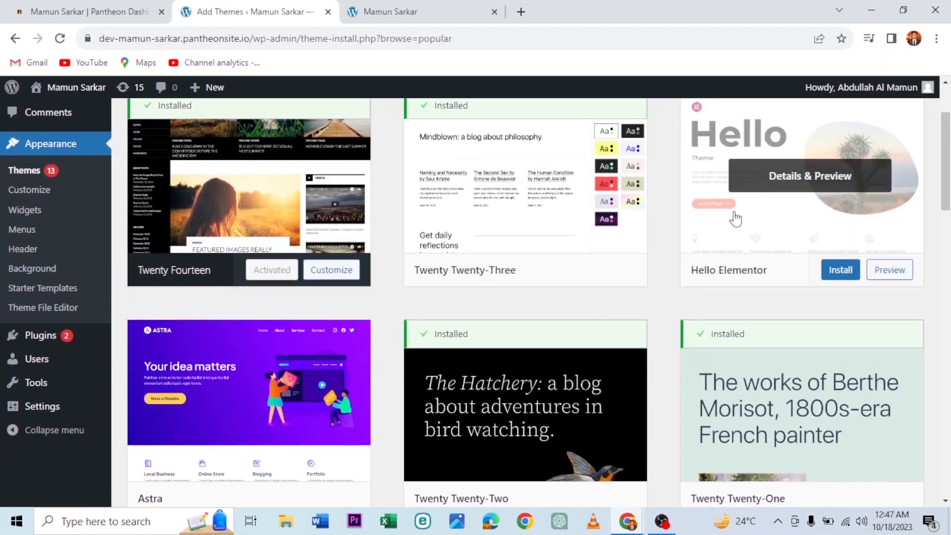
pyautogui.scroll(1, 735, 215)
pyautogui.scroll(-3, 753, 299)
pyautogui.scroll(-2, 758, 300)
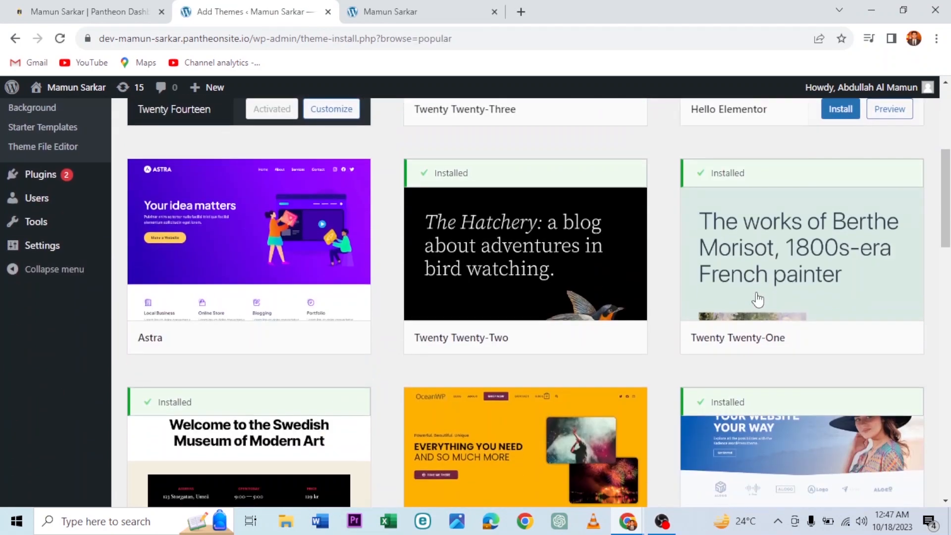
pyautogui.moveTo(367, 357)
pyautogui.click(293, 338)
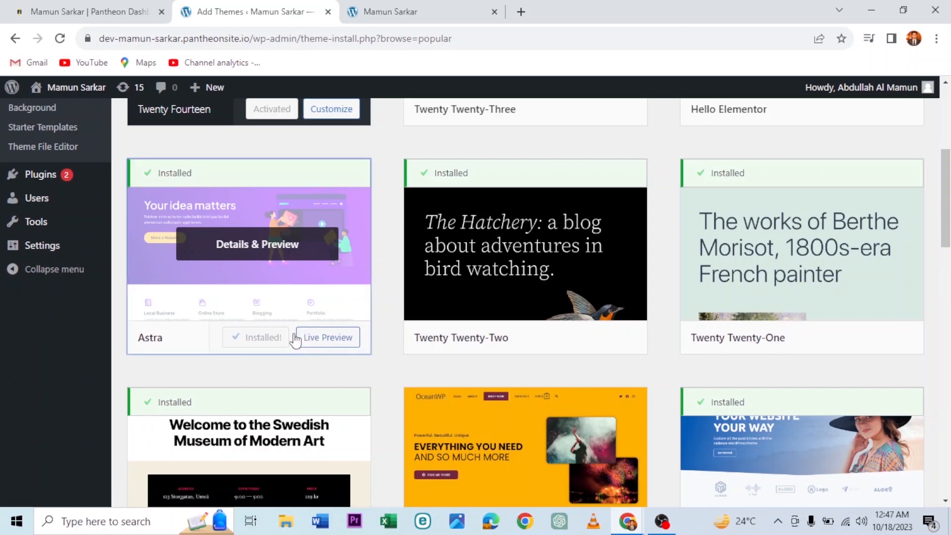
pyautogui.click(267, 339)
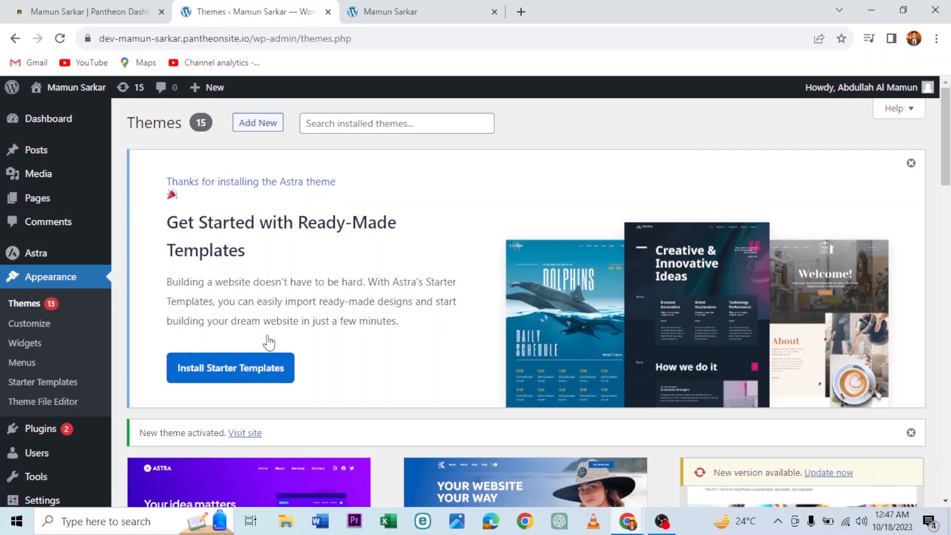
# Step: Install Astra's Starter Templates with Elementor as the page builder
pyautogui.click(250, 372)
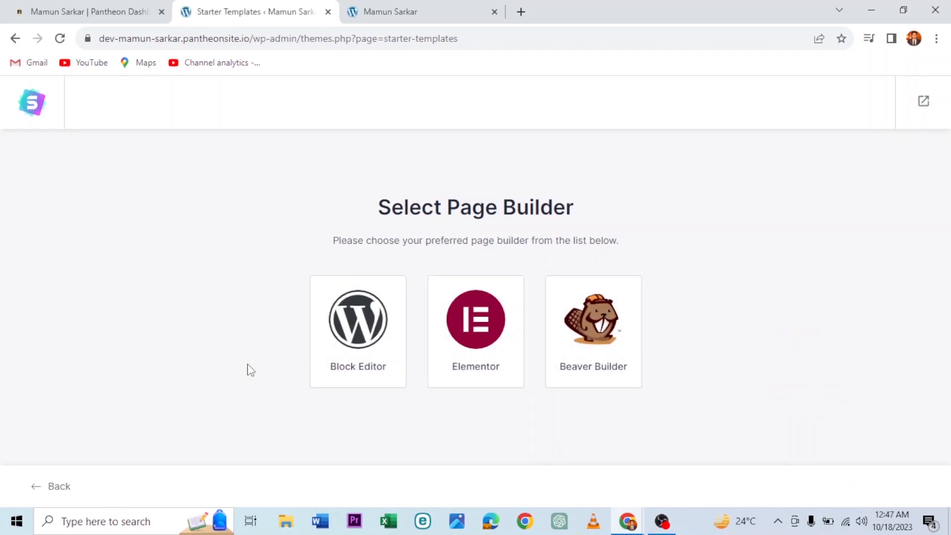
pyautogui.click(496, 352)
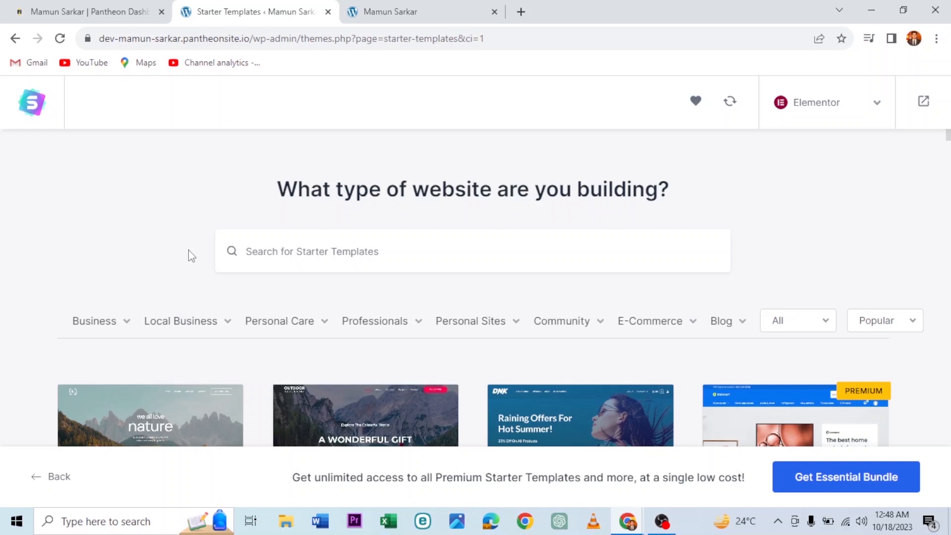
pyautogui.scroll(-4, 191, 256)
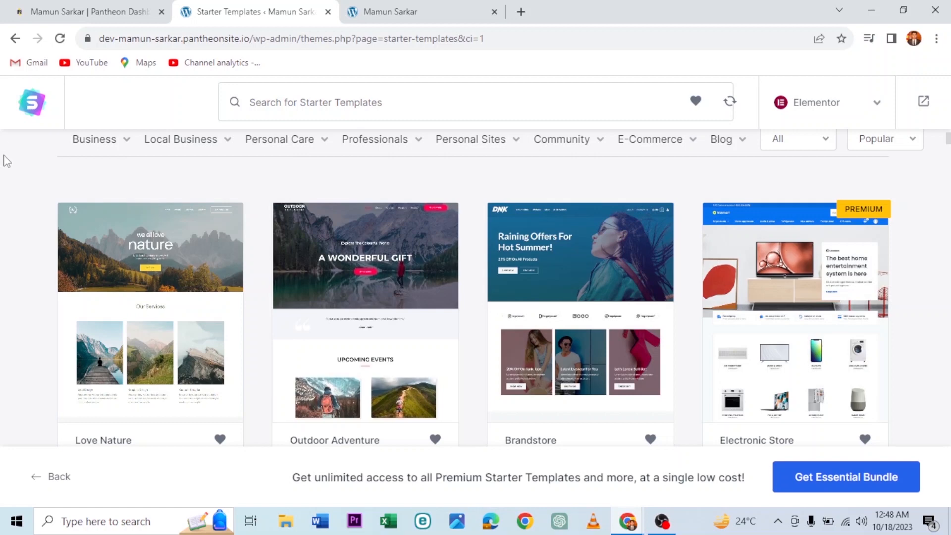
pyautogui.scroll(-10, 629, 293)
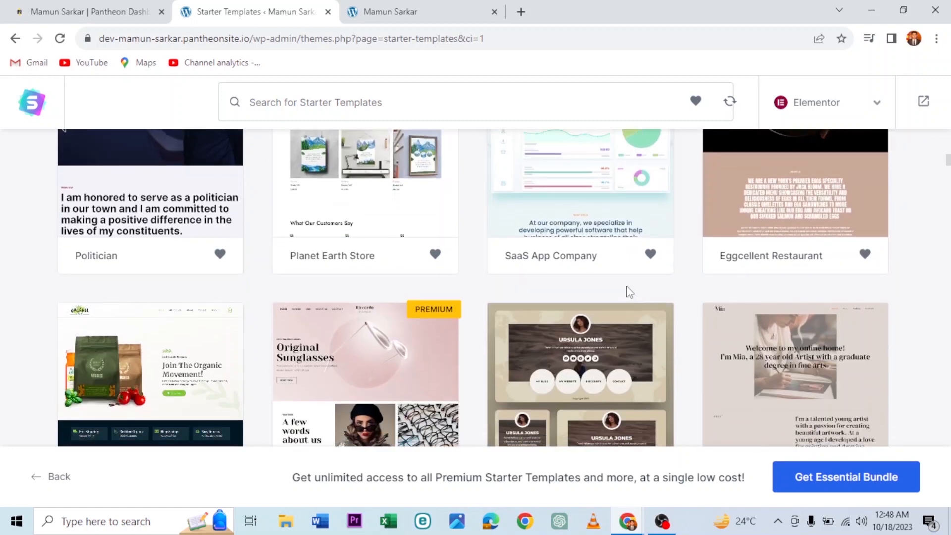
# Step: Browse the starter template grid down to the Organic Store design
pyautogui.scroll(-3, 629, 291)
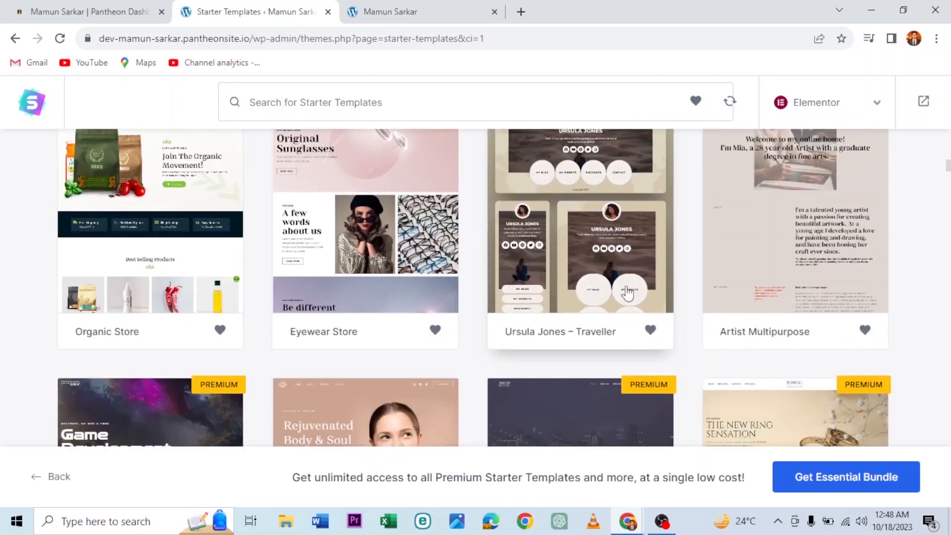
pyautogui.scroll(-3, 627, 292)
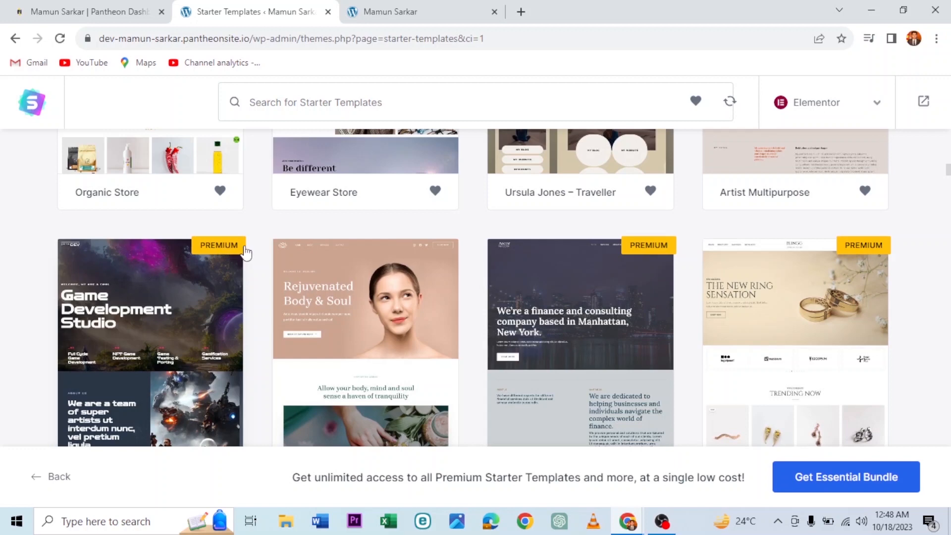
pyautogui.scroll(-4, 262, 299)
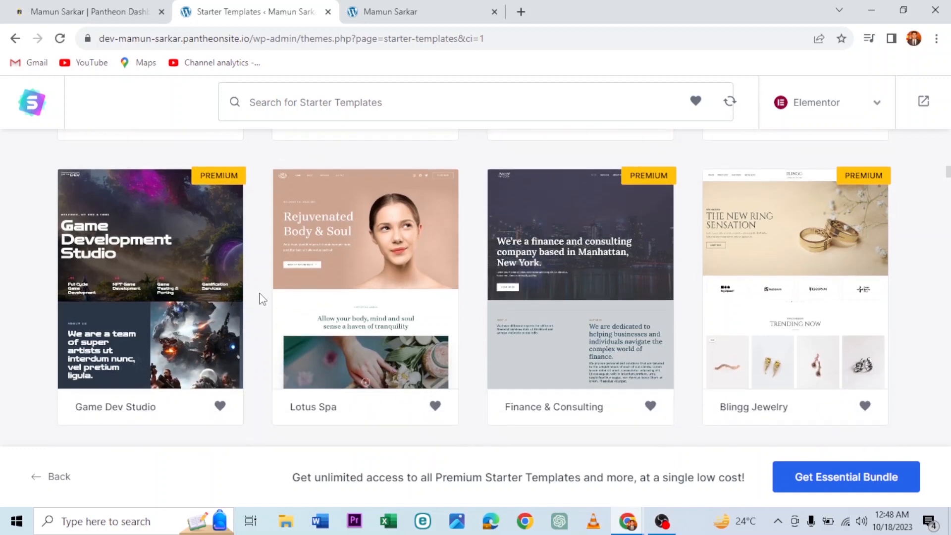
pyautogui.scroll(1, 264, 298)
pyautogui.scroll(-6, 264, 299)
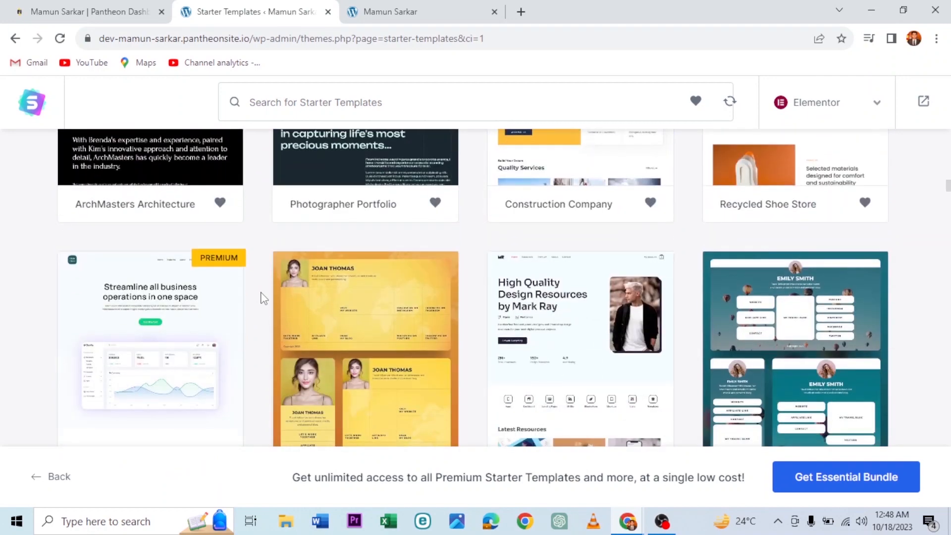
pyautogui.scroll(3, 264, 298)
pyautogui.scroll(-10, 264, 299)
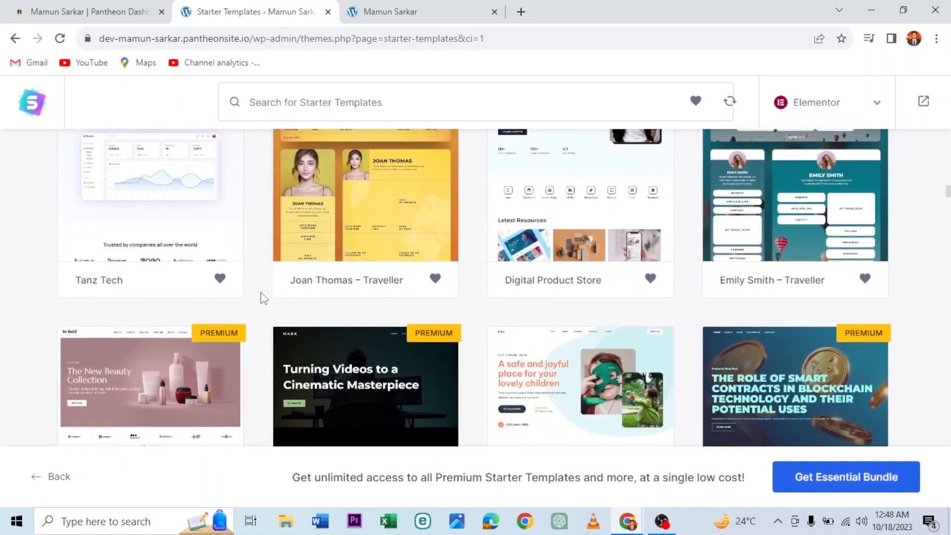
pyautogui.scroll(2, 264, 299)
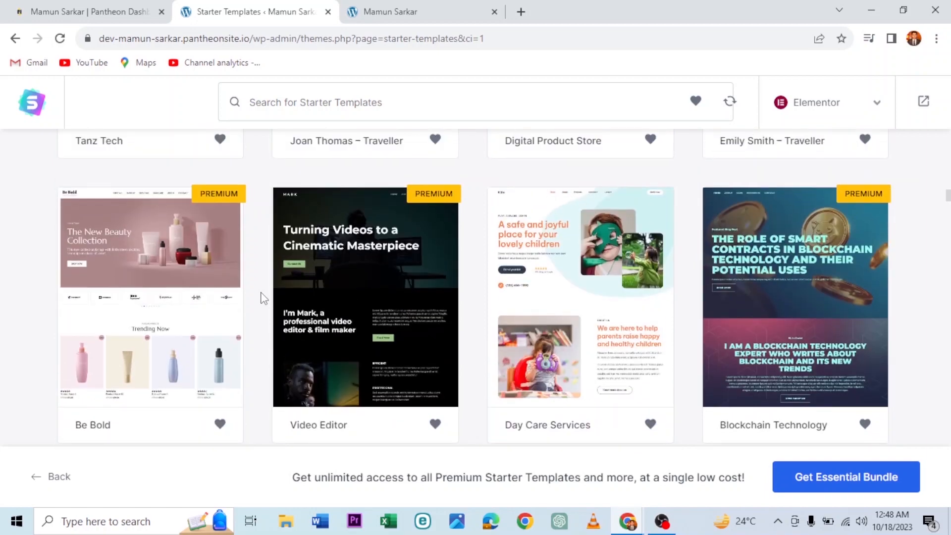
pyautogui.scroll(-10, 264, 299)
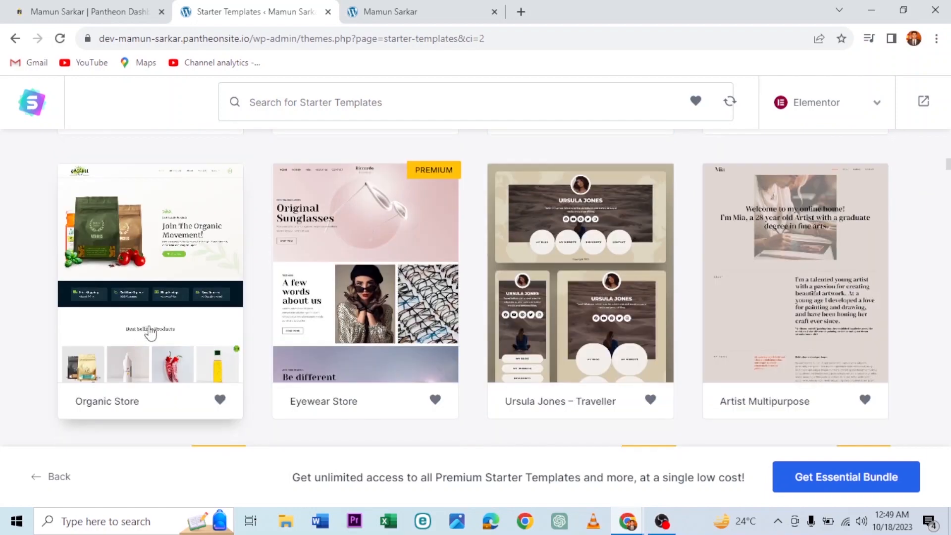
# Step: Pick the Organic Store template and look over its 'Join The Organic Movement!' preview
pyautogui.click(150, 333)
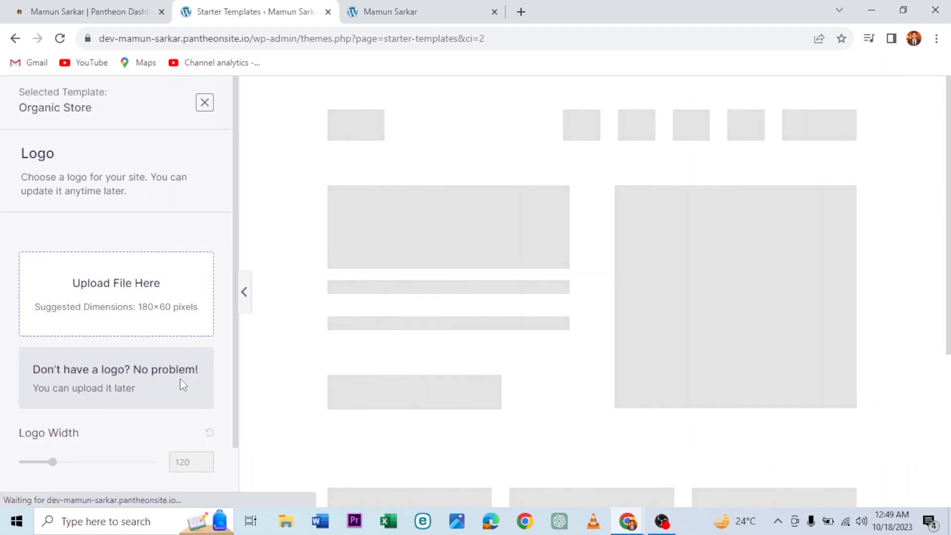
pyautogui.scroll(-2, 183, 385)
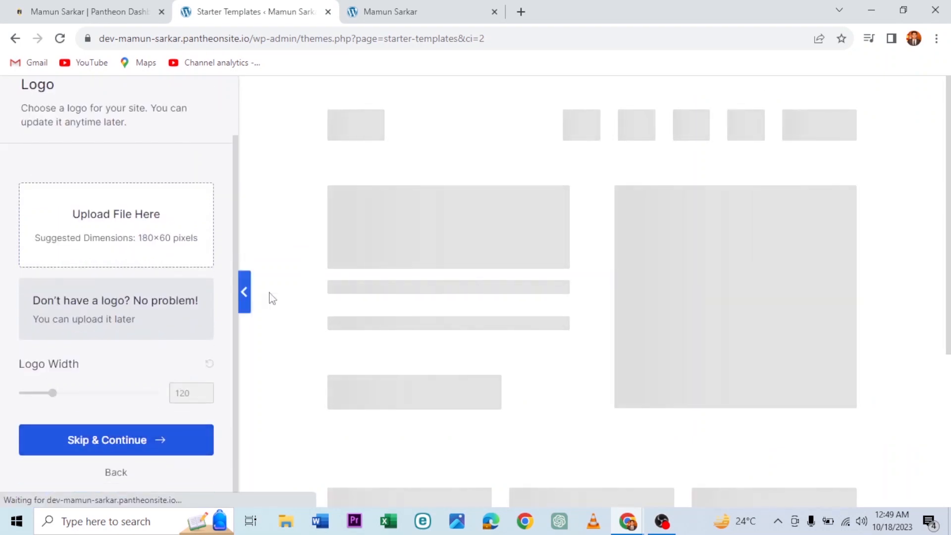
pyautogui.scroll(2, 140, 300)
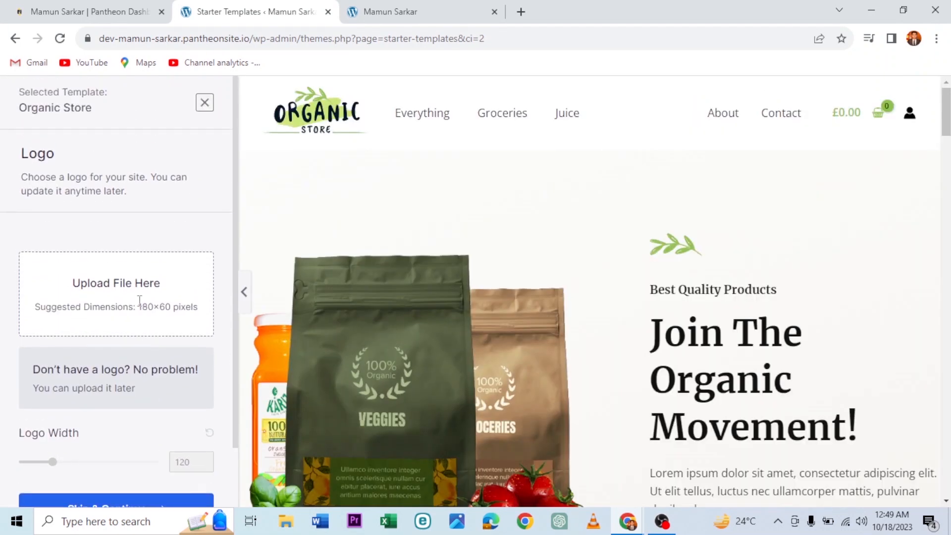
pyautogui.scroll(-5, 549, 283)
pyautogui.scroll(5, 580, 307)
pyautogui.moveTo(356, 121); pyautogui.dragTo(307, 117)
pyautogui.moveTo(366, 84); pyautogui.dragTo(351, 124)
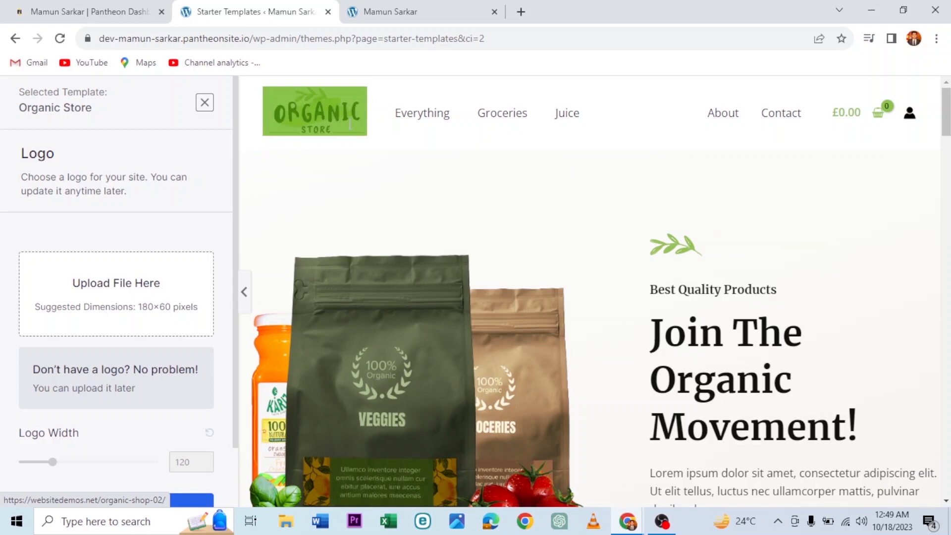
pyautogui.moveTo(441, 205); pyautogui.dragTo(836, 472)
pyautogui.click(619, 217)
# Step: Skip the logo and keep the default colours with Merriweather / Open Sans fonts
pyautogui.scroll(-5, 308, 349)
pyautogui.scroll(-2, 126, 364)
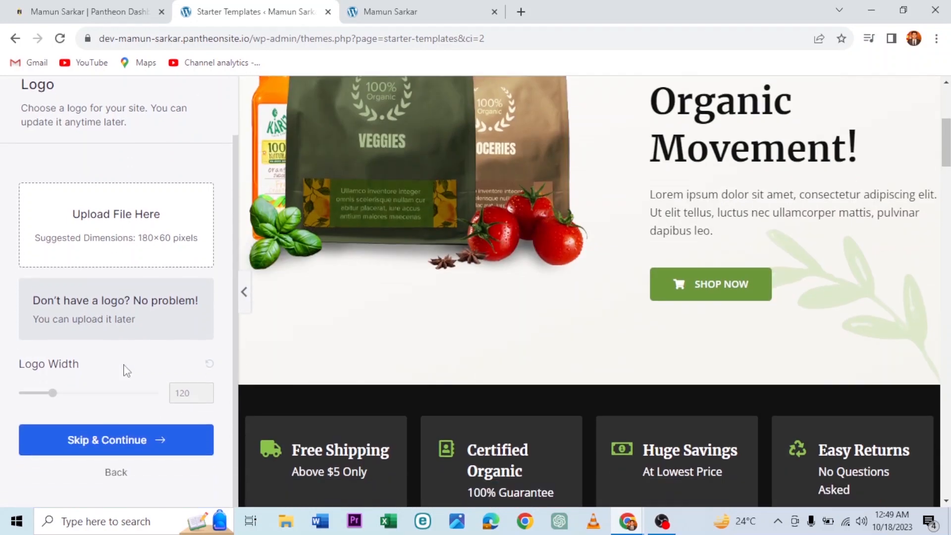
pyautogui.click(157, 452)
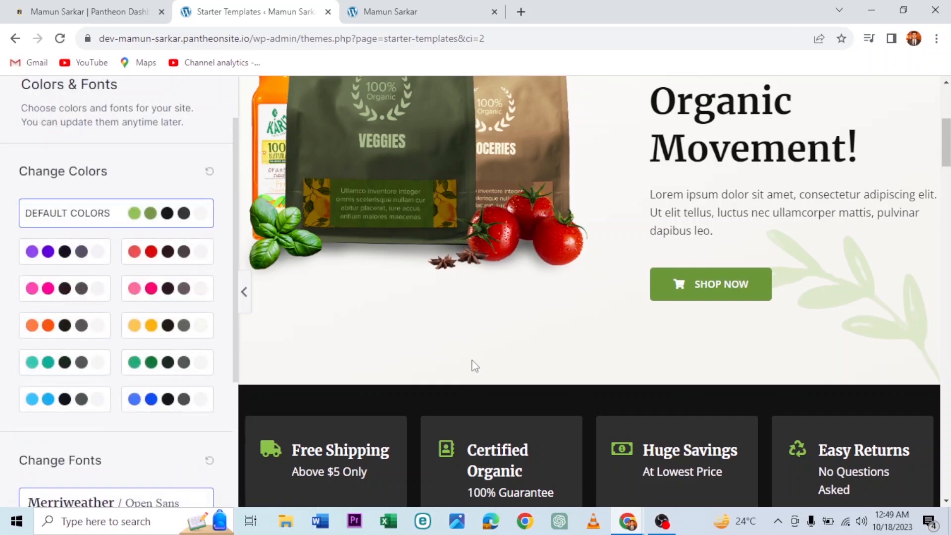
pyautogui.scroll(-4, 115, 451)
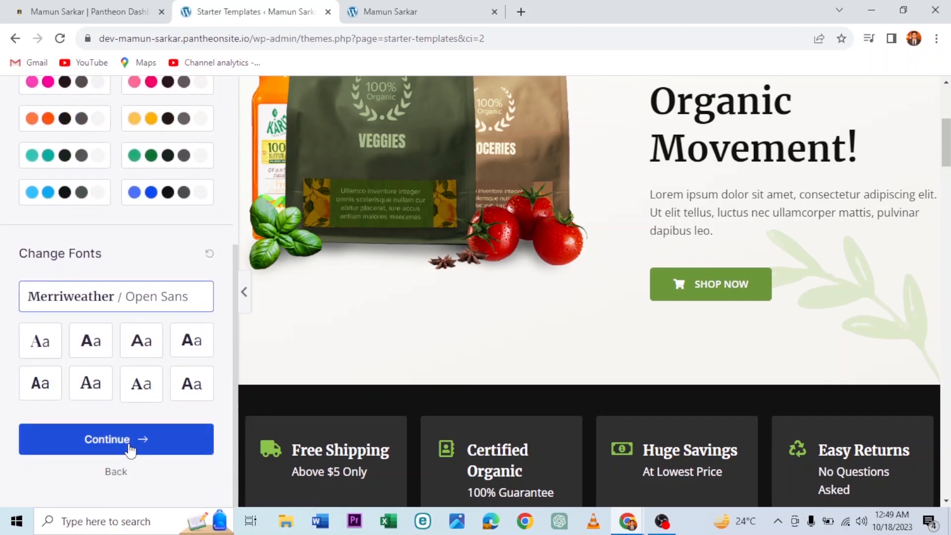
pyautogui.click(131, 450)
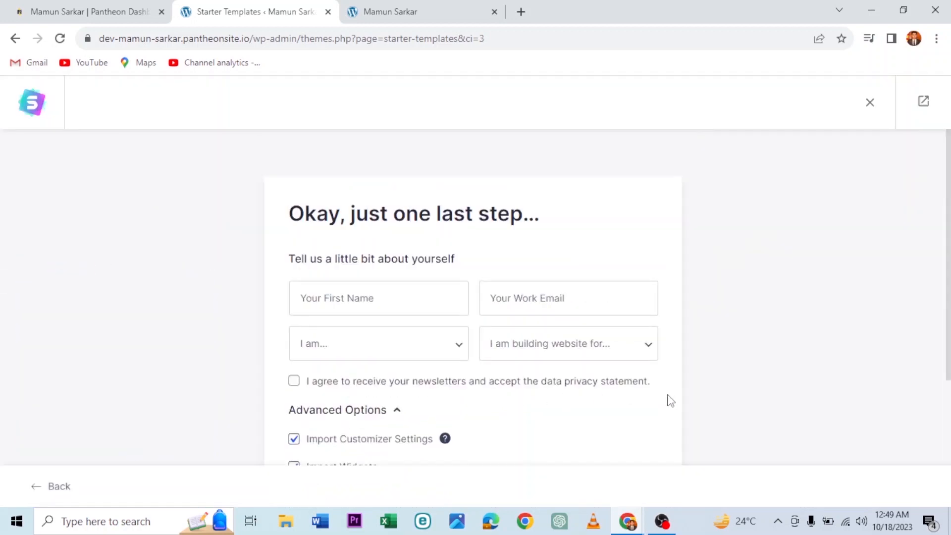
# Step: Fill in the first name and submit to start building the Organic Store site
pyautogui.click(347, 300)
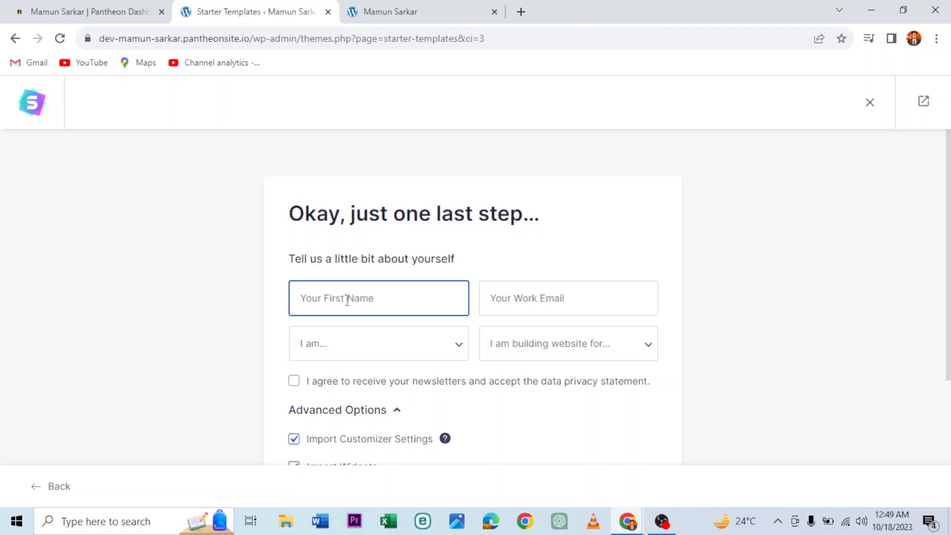
pyautogui.scroll(-4, 226, 312)
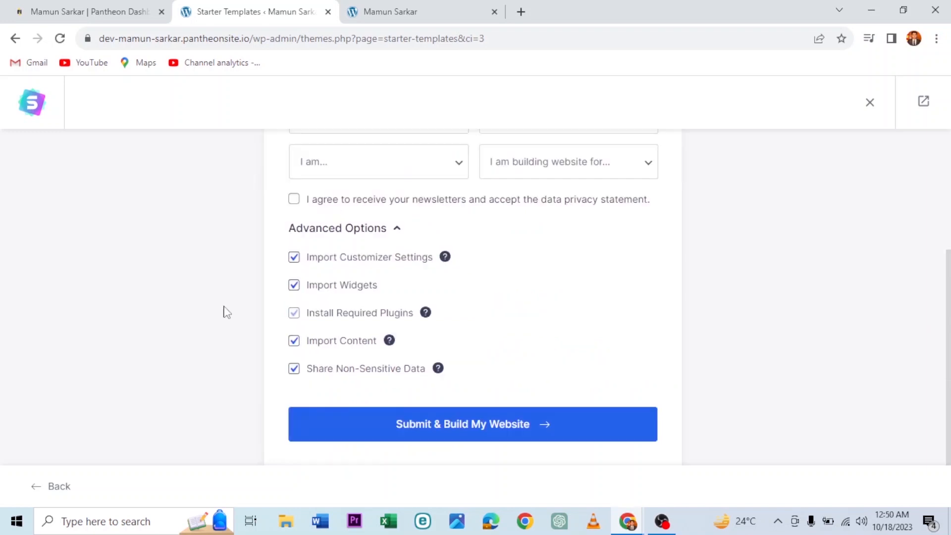
pyautogui.click(437, 430)
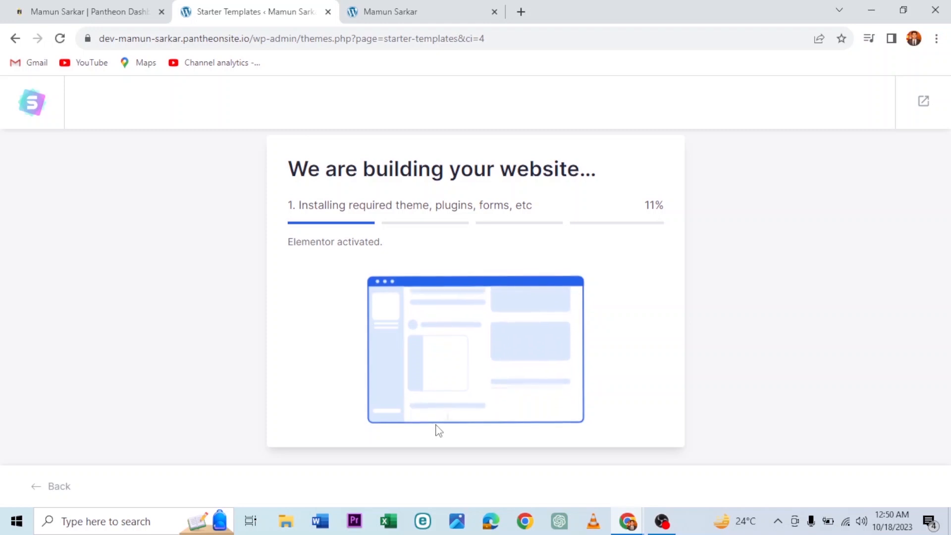
# Step: Check the live site tab repeatedly while the import progresses toward 100%
pyautogui.click(426, 7)
pyautogui.scroll(-1, 387, 350)
pyautogui.scroll(1, 386, 350)
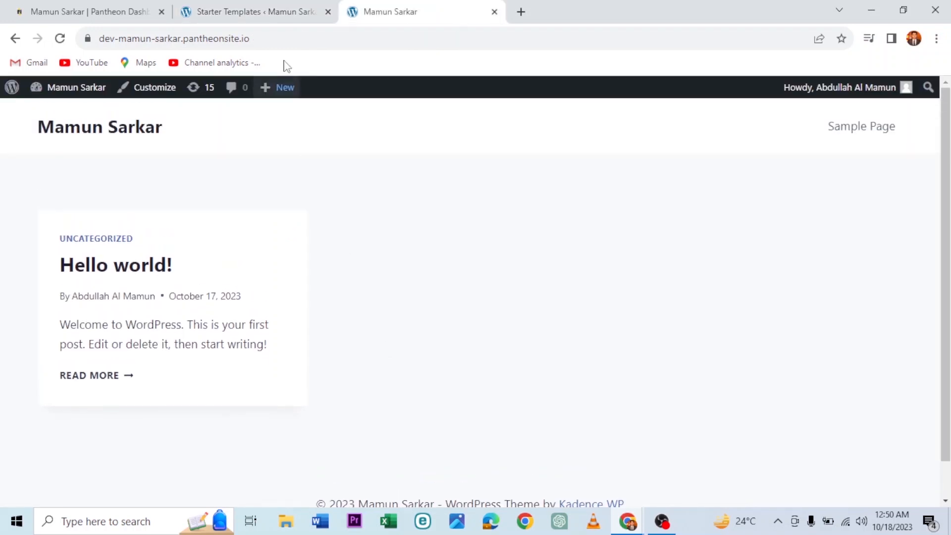
pyautogui.scroll(-1, 351, 208)
pyautogui.scroll(1, 352, 207)
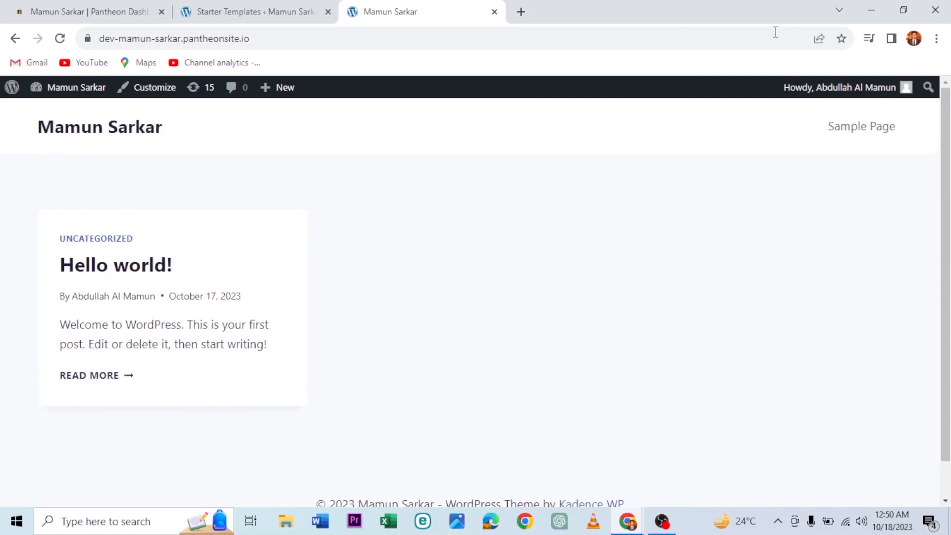
pyautogui.click(270, 8)
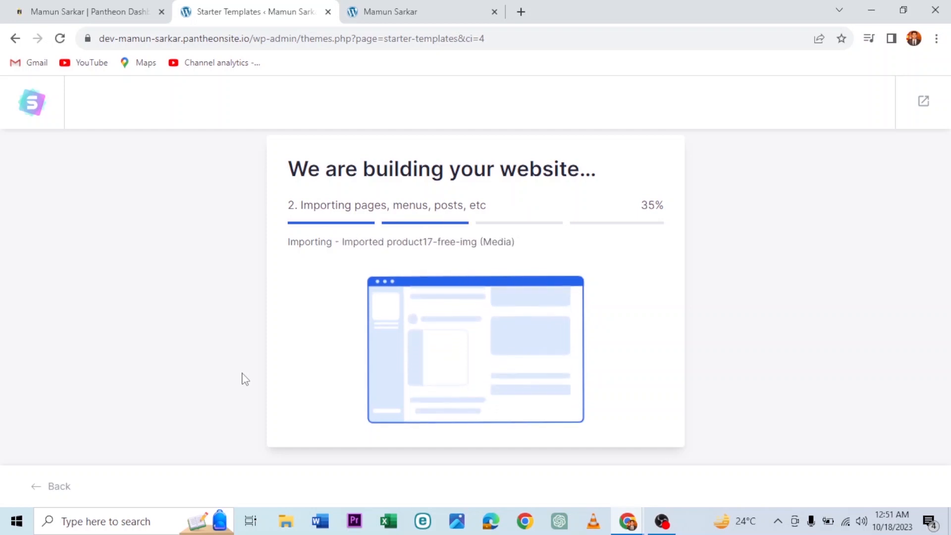
pyautogui.click(426, 7)
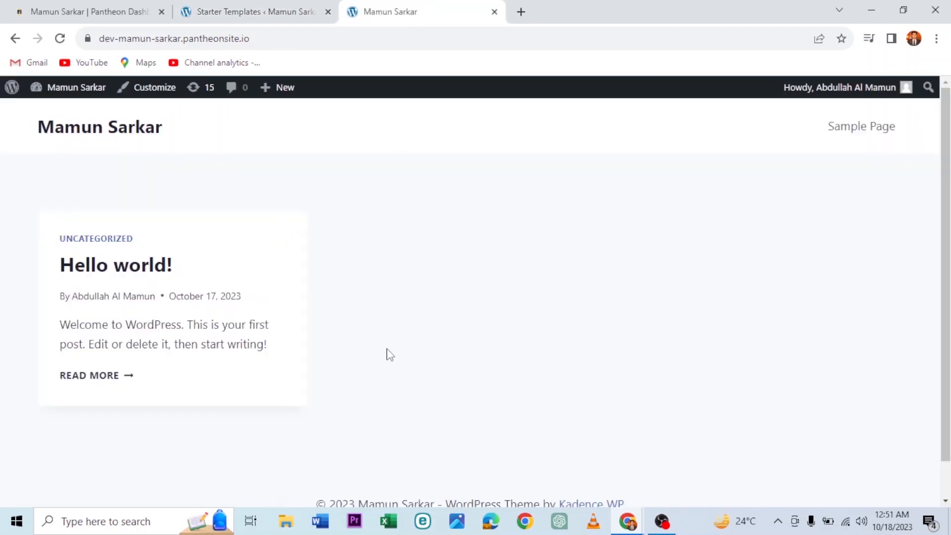
pyautogui.scroll(-1, 390, 355)
pyautogui.scroll(1, 390, 354)
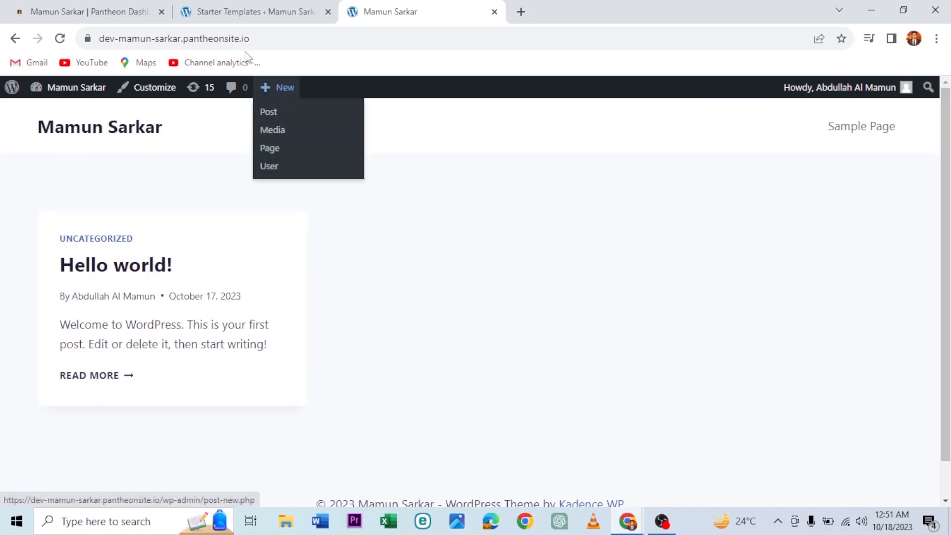
pyautogui.click(266, 6)
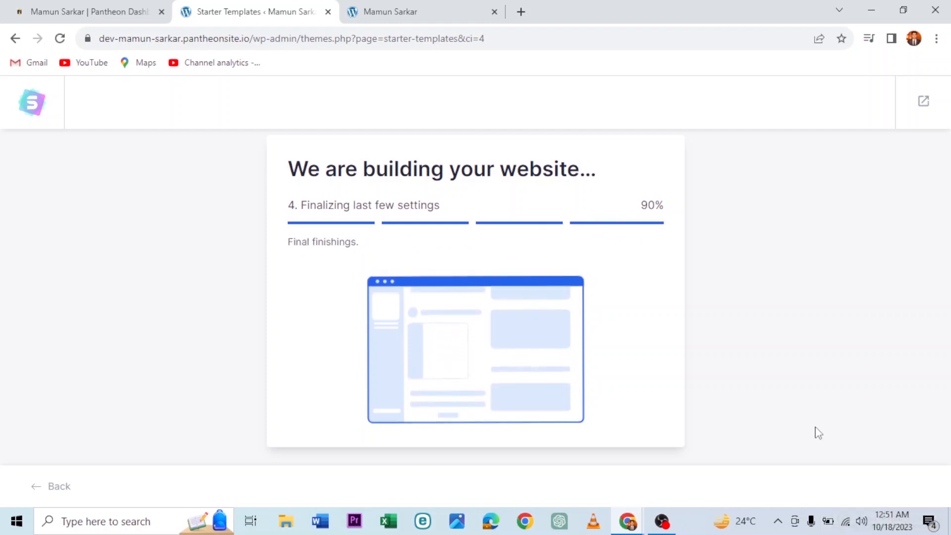
pyautogui.click(439, 7)
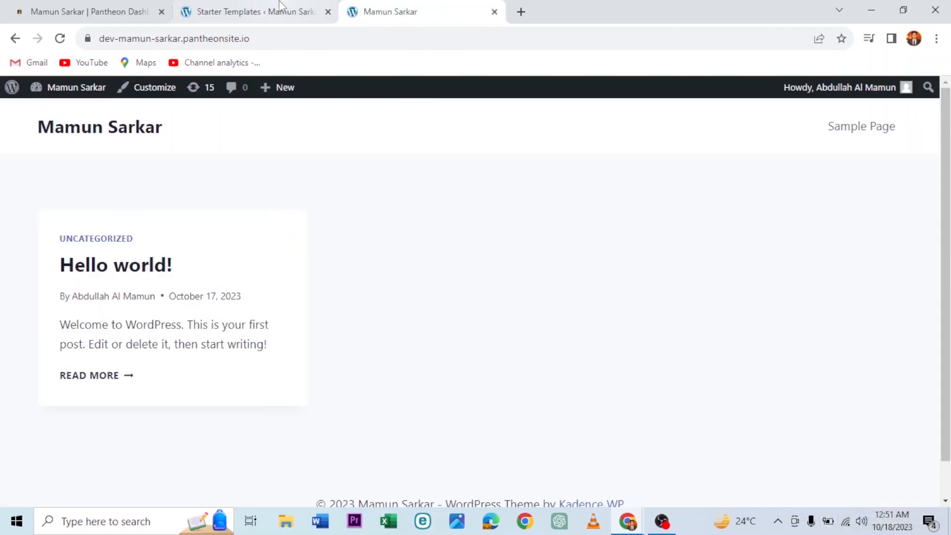
pyautogui.click(263, 11)
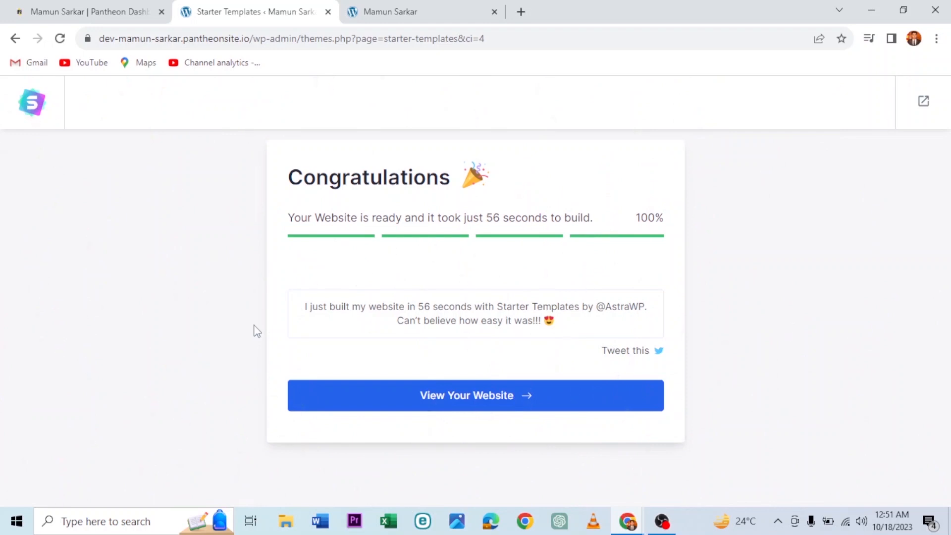
# Step: Open the finished website showing the 'Join The Organic Movement!' hero
pyautogui.click(397, 403)
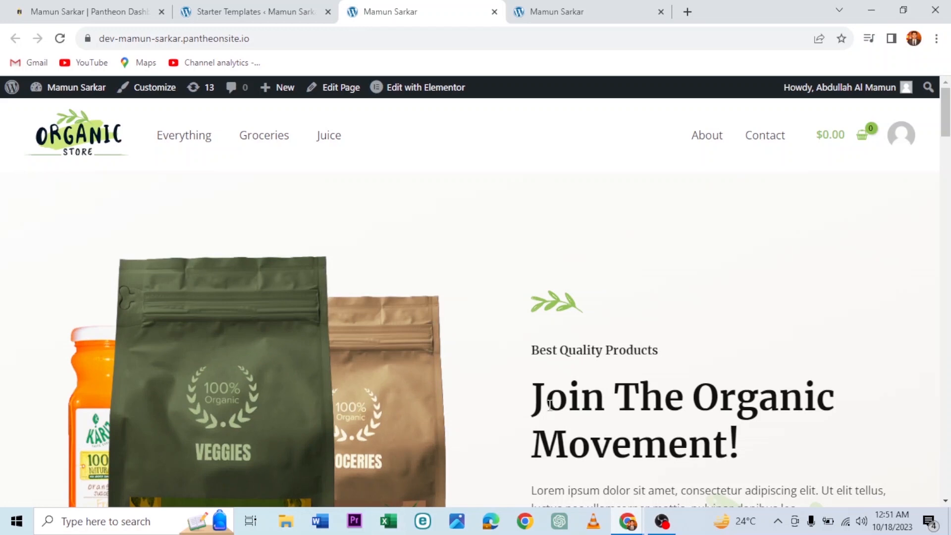
pyautogui.scroll(-2, 551, 410)
pyautogui.scroll(2, 551, 410)
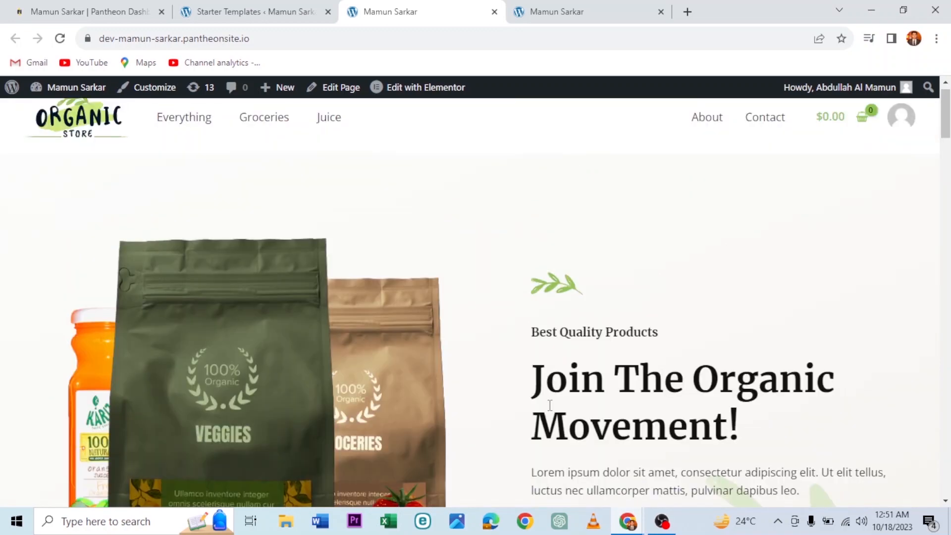
pyautogui.scroll(-9, 550, 405)
pyautogui.scroll(8, 550, 405)
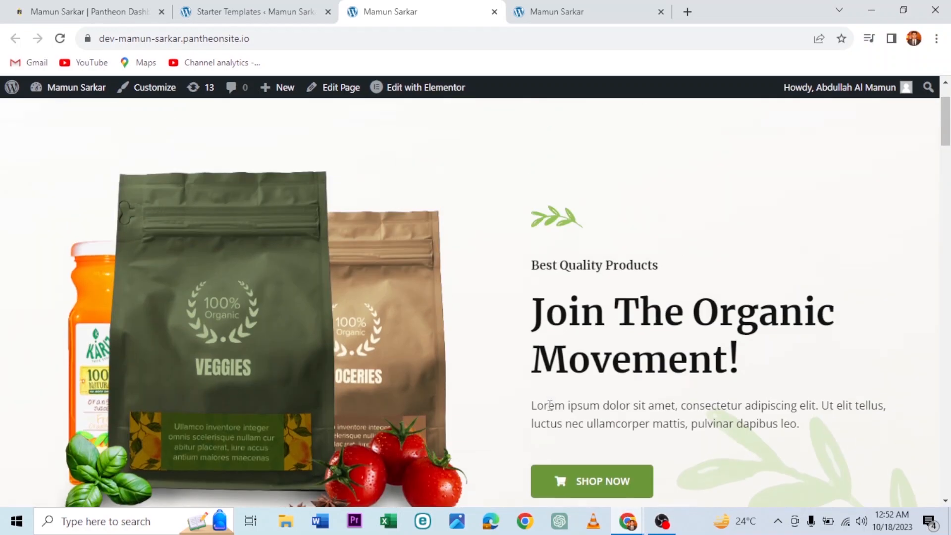
pyautogui.scroll(2, 550, 405)
pyautogui.scroll(-4, 549, 405)
pyautogui.scroll(4, 550, 405)
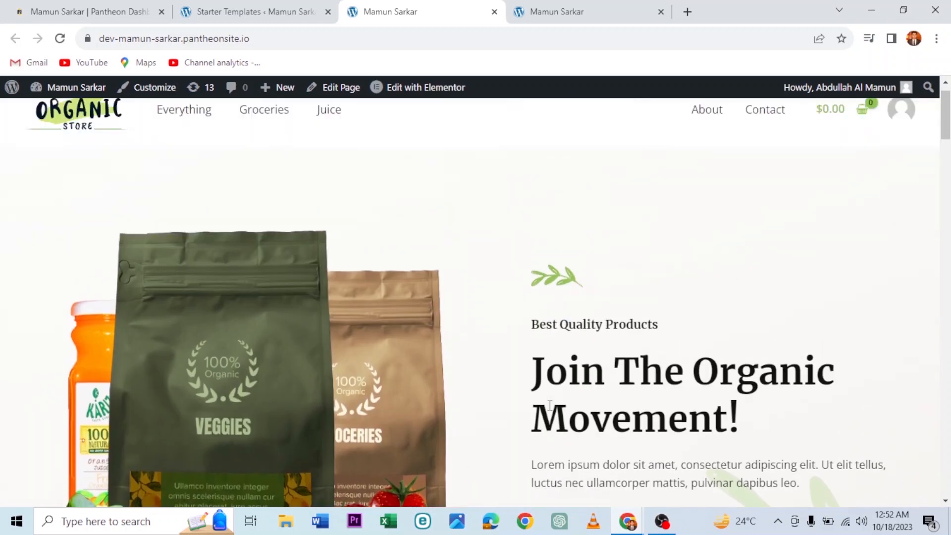
pyautogui.scroll(1, 550, 405)
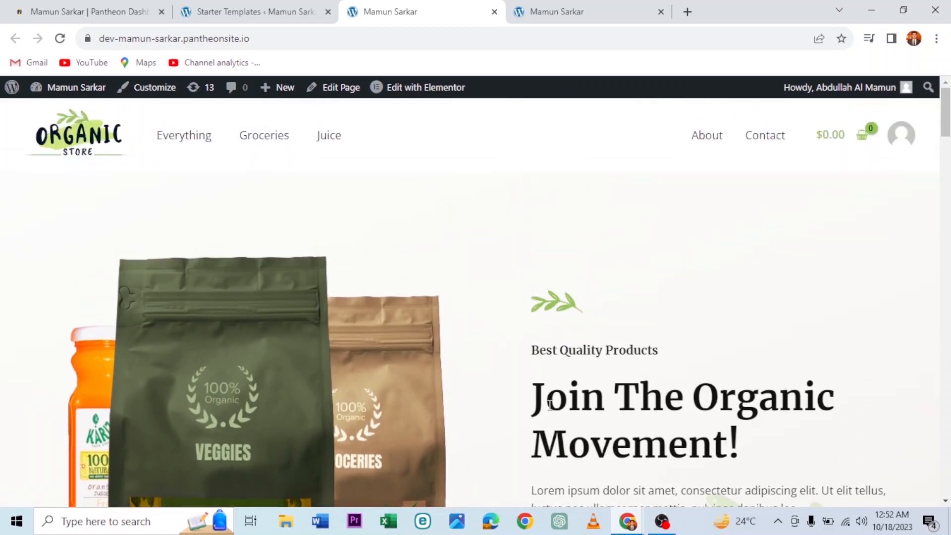
# Step: Scroll the homepage through products and reviews to the footer, then select the site address
pyautogui.scroll(-3, 508, 337)
pyautogui.scroll(3, 509, 336)
pyautogui.scroll(-9, 506, 328)
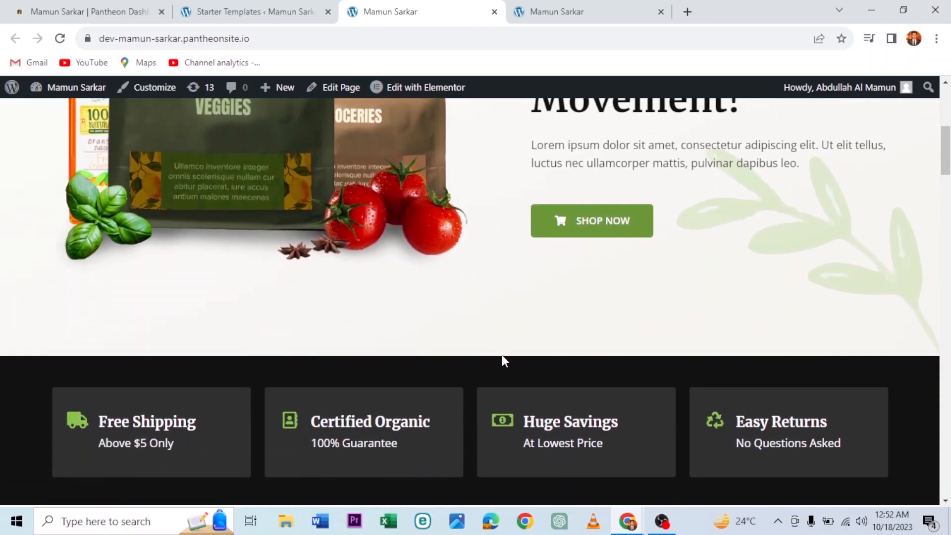
pyautogui.scroll(-15, 504, 361)
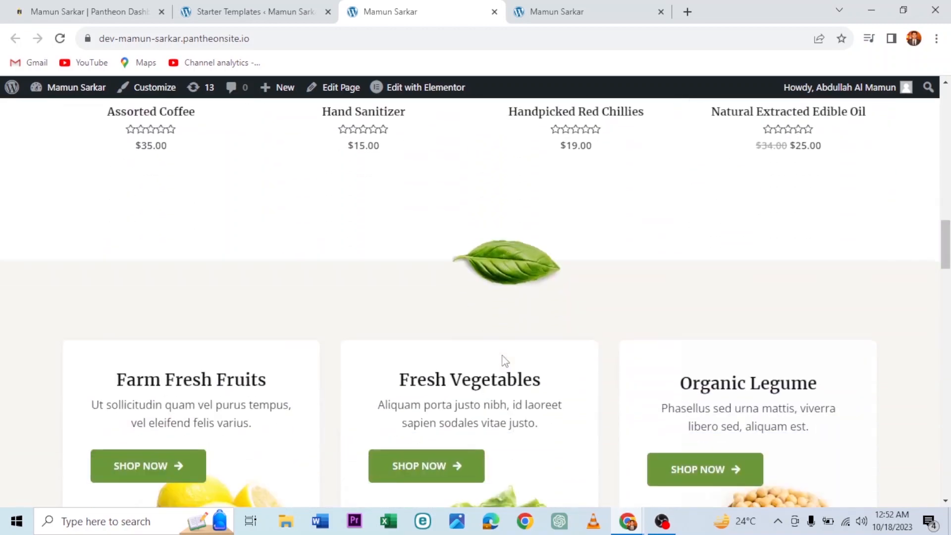
pyautogui.scroll(-15, 503, 355)
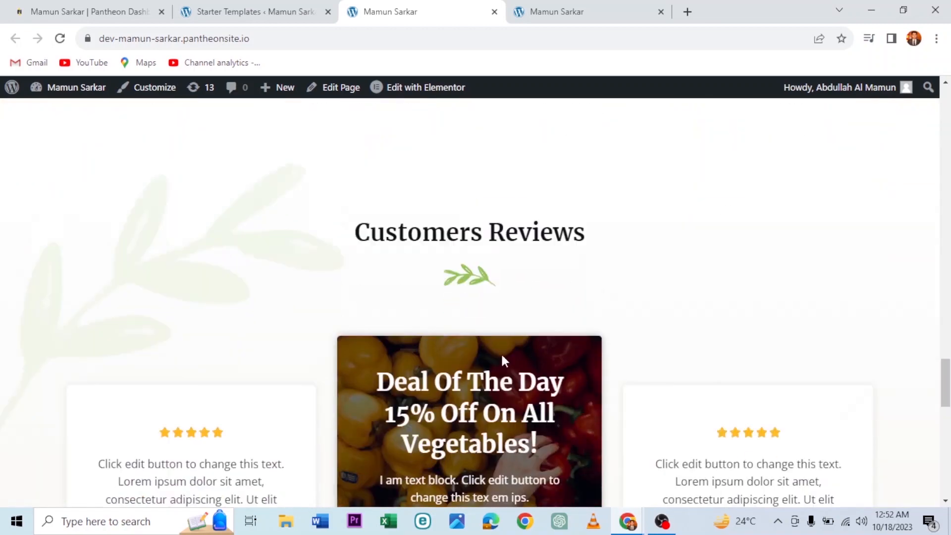
pyautogui.scroll(-10, 503, 360)
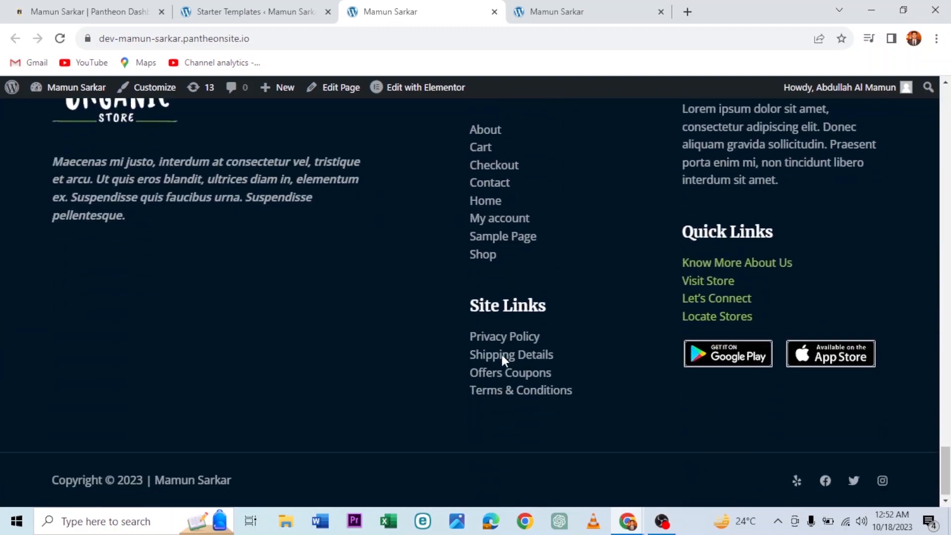
pyautogui.scroll(9, 503, 356)
pyautogui.scroll(15, 602, 164)
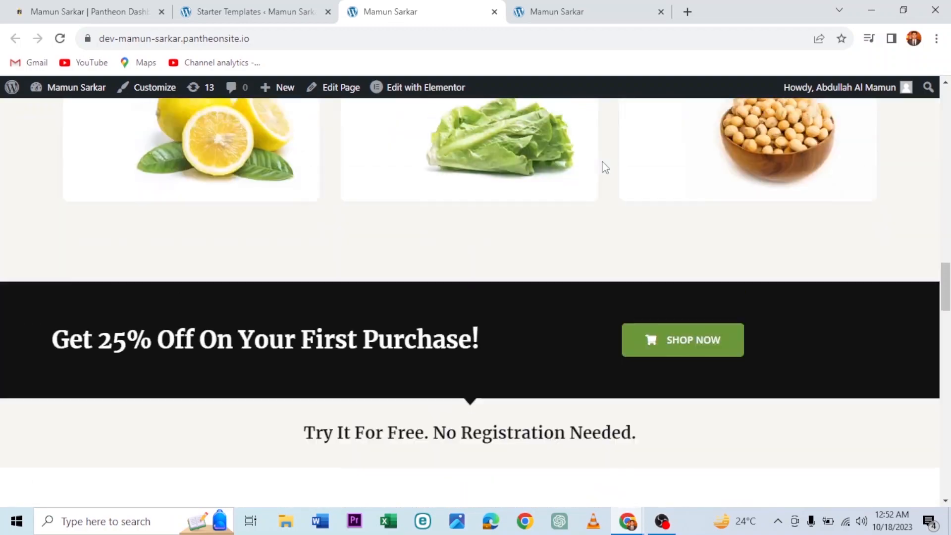
pyautogui.scroll(10, 602, 162)
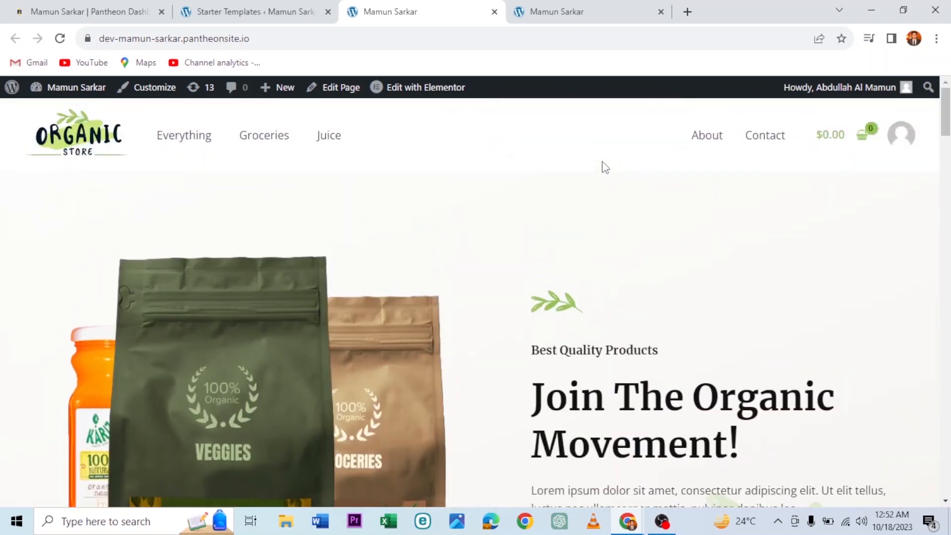
pyautogui.click(259, 40)
pyautogui.hotkey('ctrl', 'c')
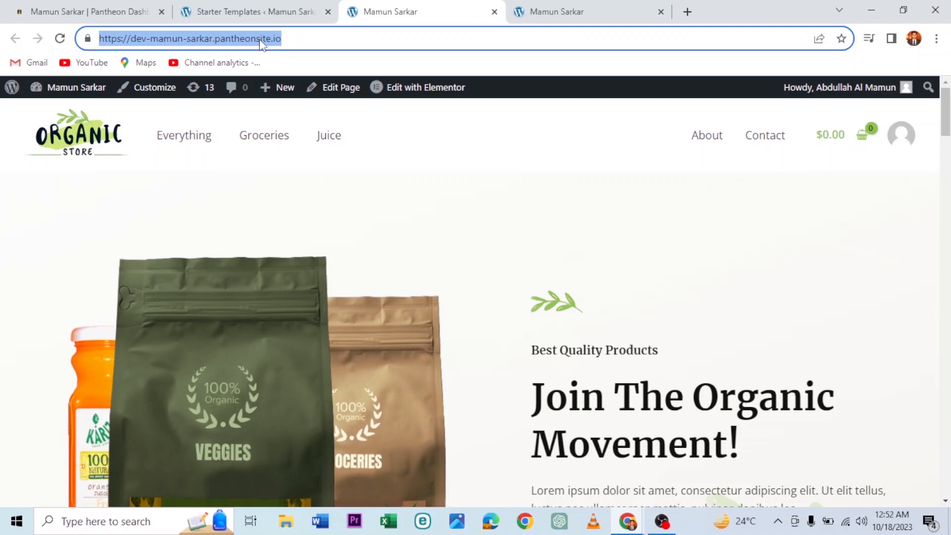
# Step: Load the live site's address in a new tab and compare it with the old Hello world tab
pyautogui.click(687, 11)
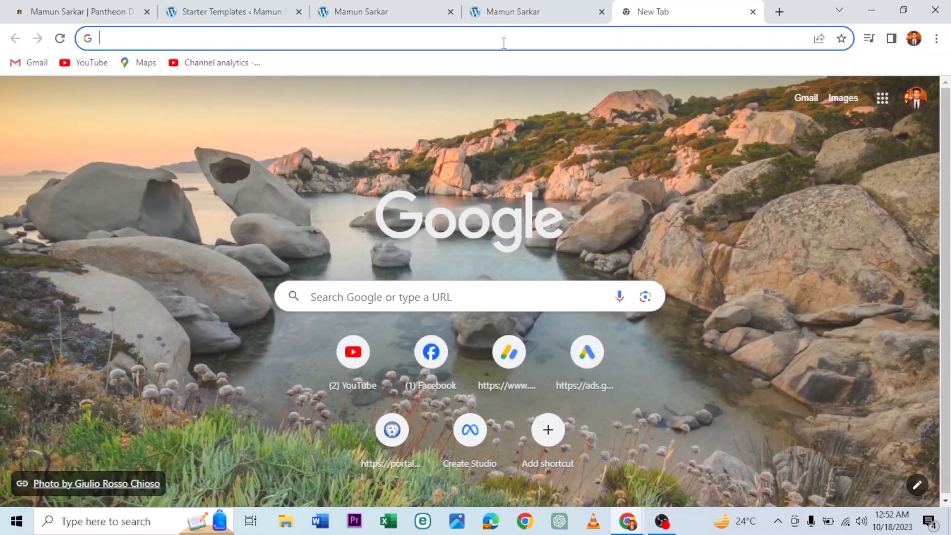
pyautogui.click(503, 42)
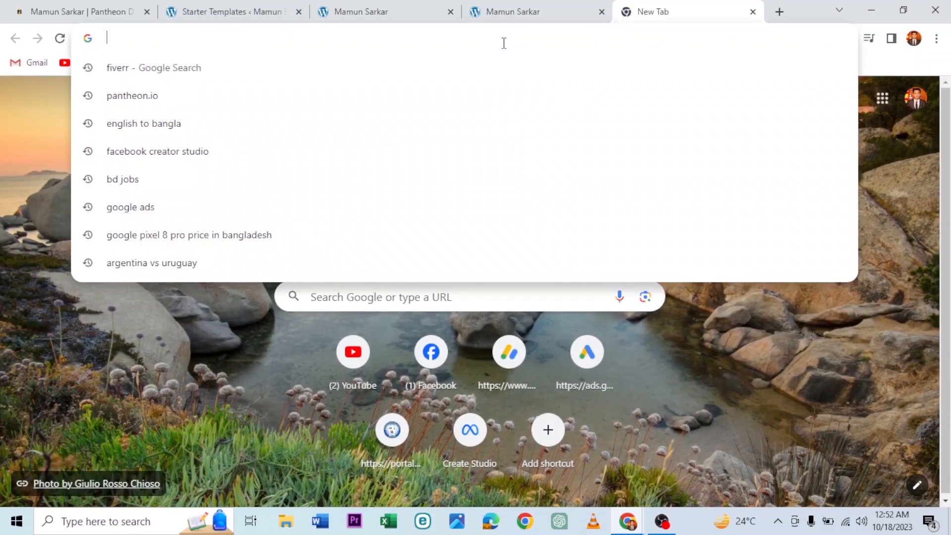
pyautogui.hotkey('ctrl', 'v')
pyautogui.press('Return')
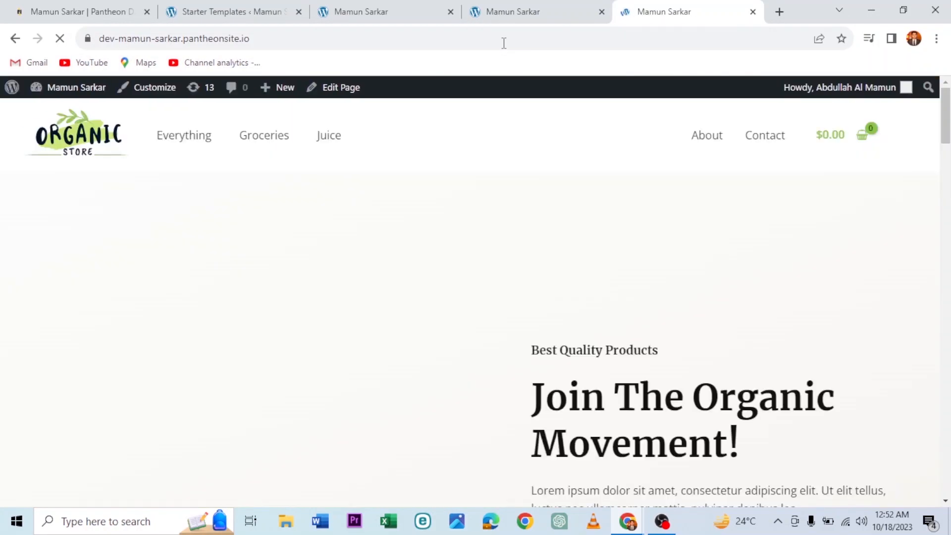
pyautogui.click(546, 2)
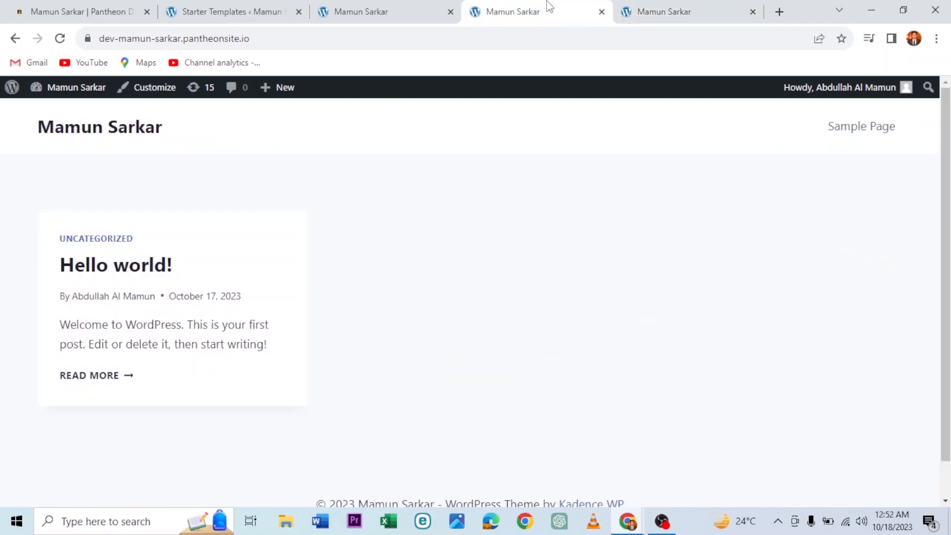
pyautogui.click(648, 6)
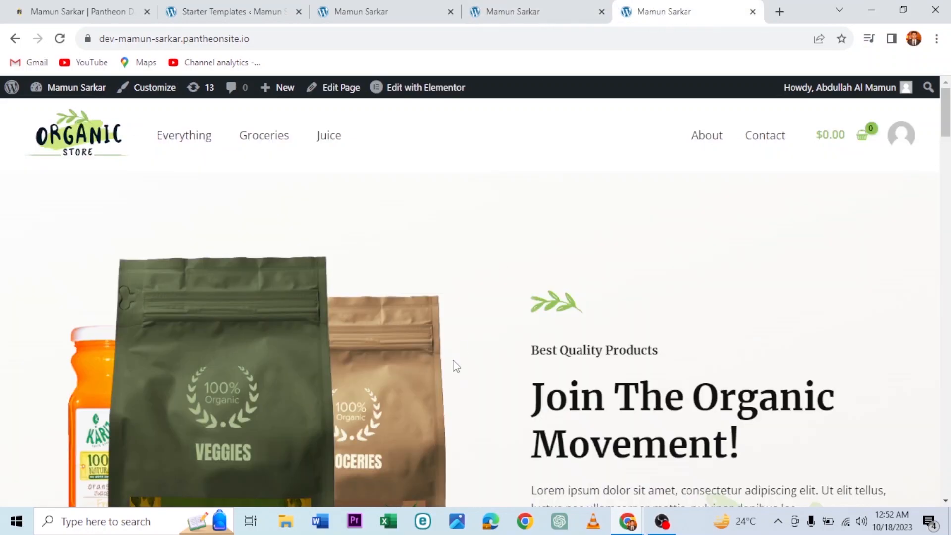
# Step: Scroll the Organic Store homepage from the hero through Featured Brands to the Quick Links footer
pyautogui.scroll(-8, 453, 360)
pyautogui.scroll(8, 456, 366)
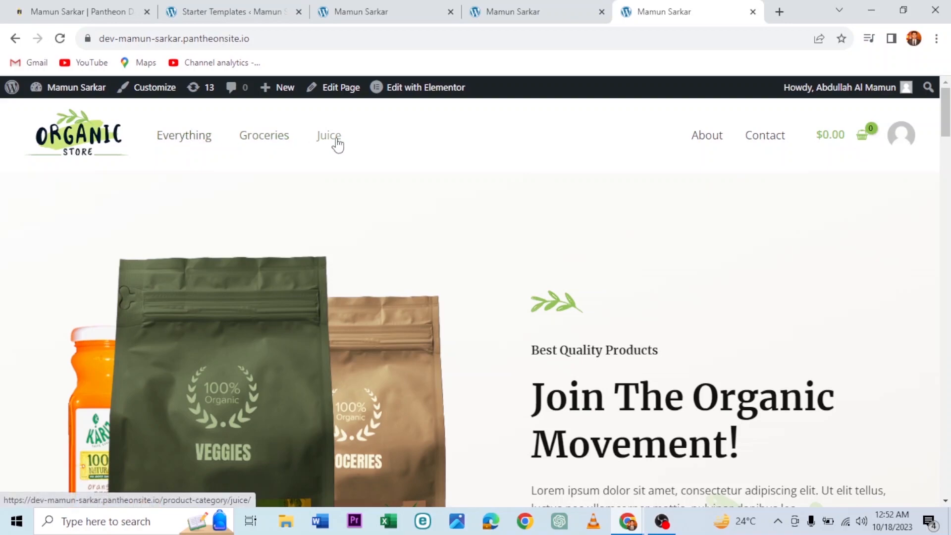
pyautogui.scroll(-10, 405, 255)
pyautogui.scroll(-18, 405, 255)
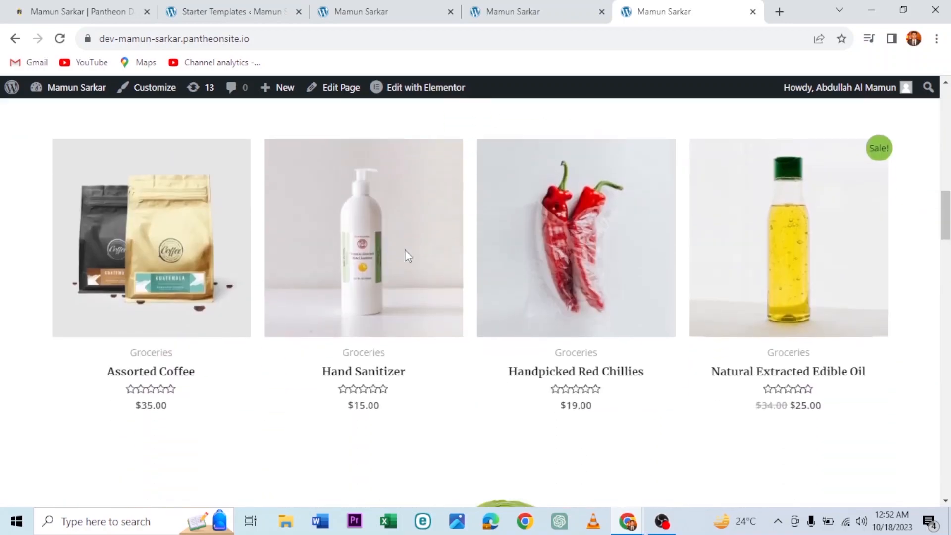
pyautogui.scroll(-10, 406, 255)
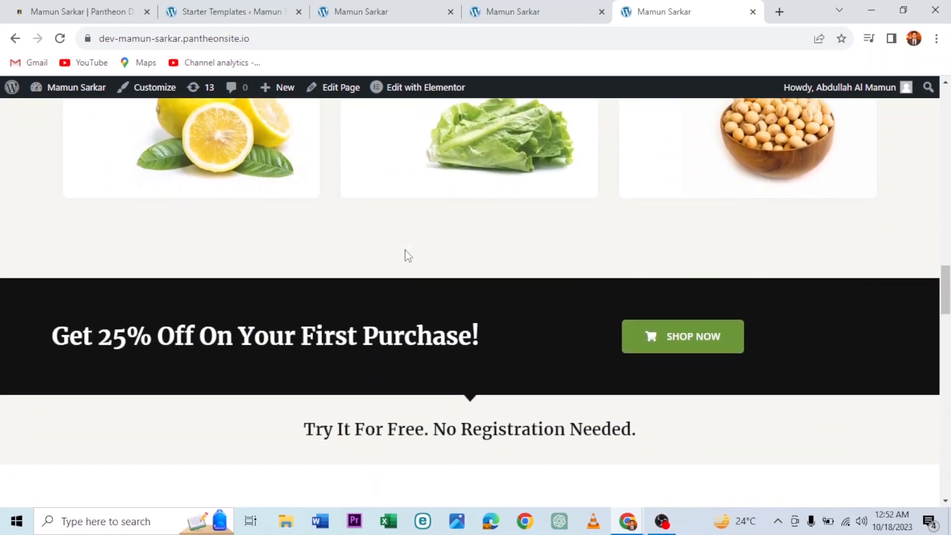
pyautogui.scroll(-15, 405, 256)
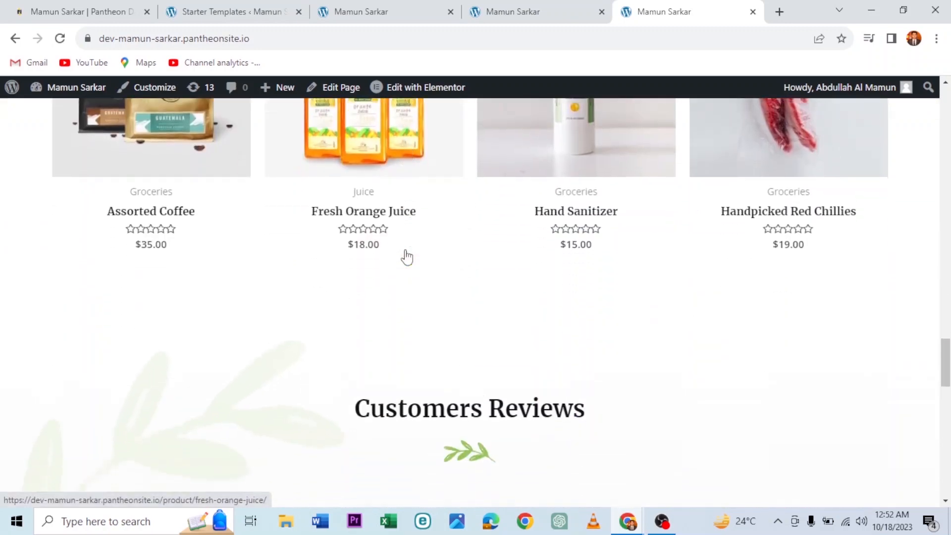
pyautogui.scroll(-5, 406, 255)
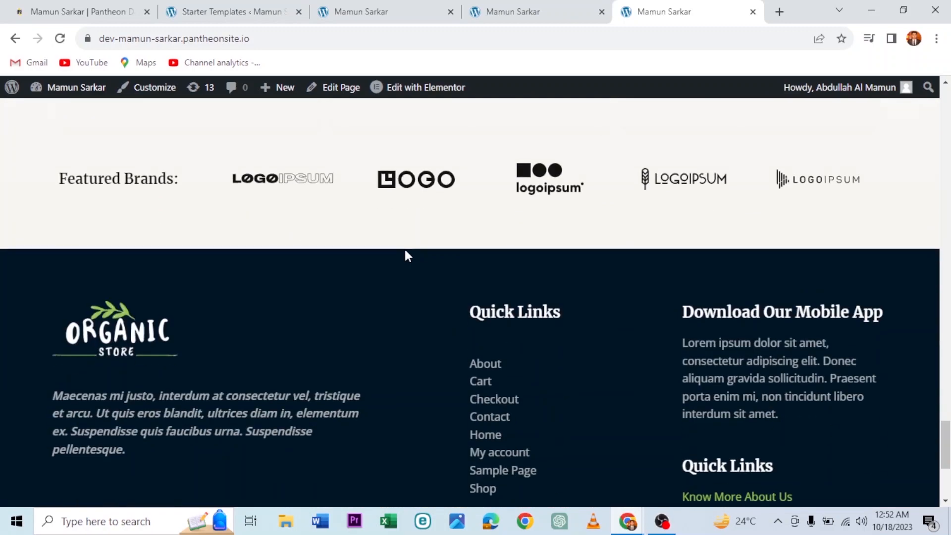
pyautogui.scroll(-4, 406, 253)
pyautogui.scroll(4, 406, 253)
pyautogui.scroll(15, 407, 250)
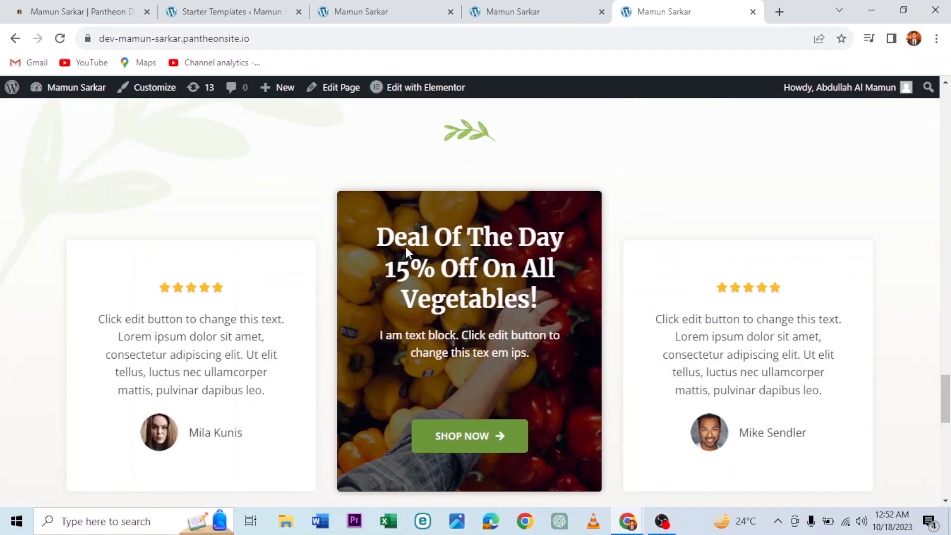
pyautogui.scroll(10, 407, 253)
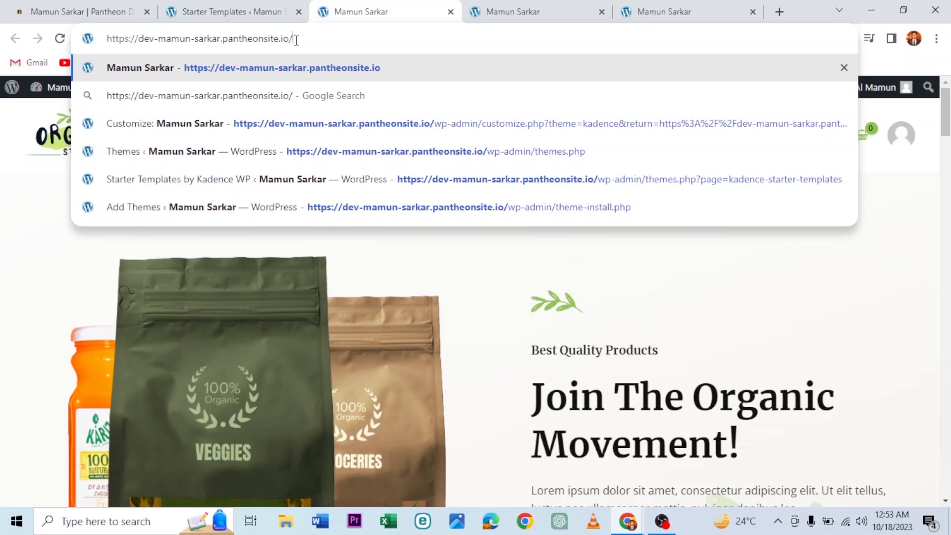
# Step: Append wp-admin to the site URL to load the WordPress Dashboard
pyautogui.write('wp-')
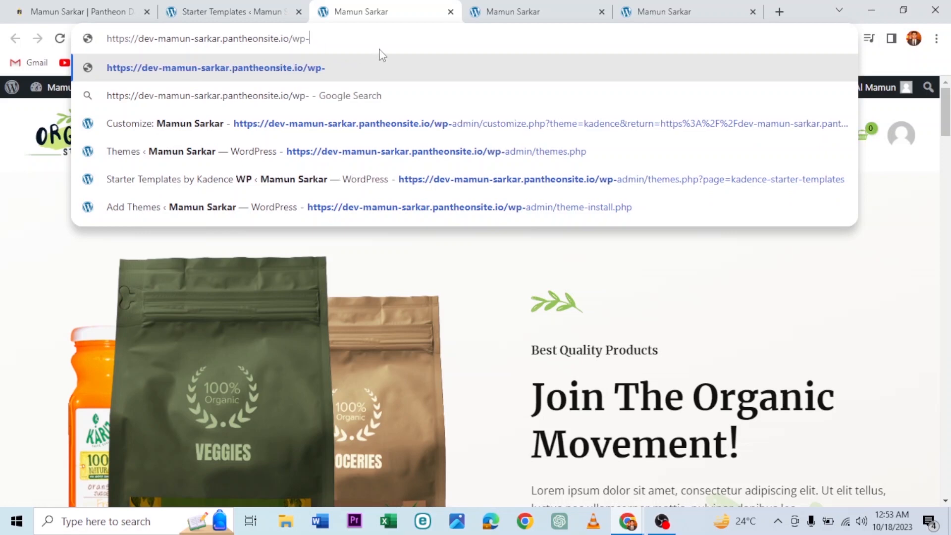
pyautogui.write('admin')
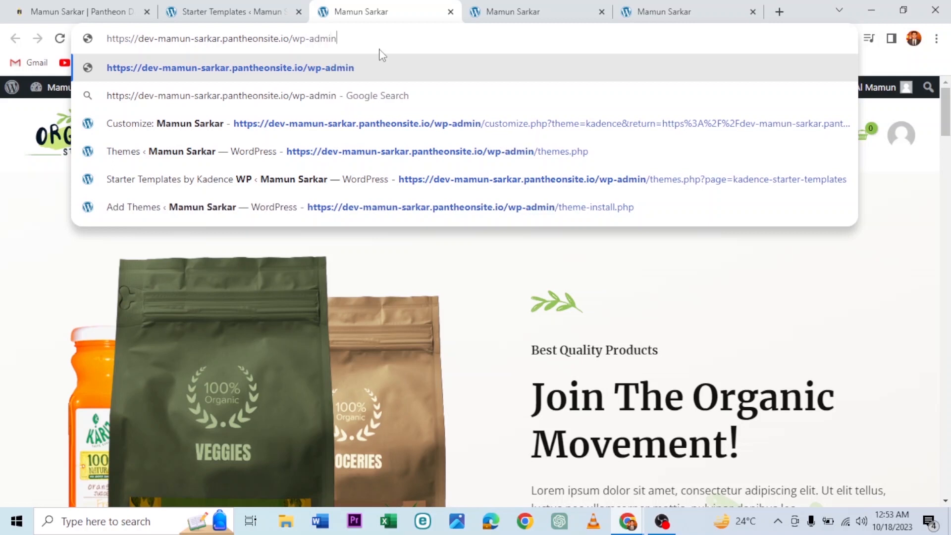
pyautogui.press('Return')
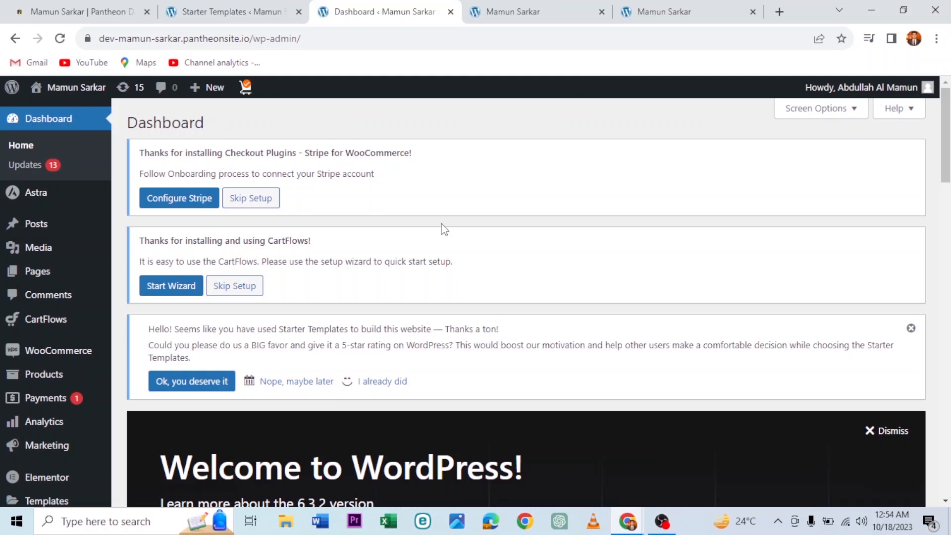
# Step: Return to the Organic Store homepage tab and select its full site address
pyautogui.click(576, 7)
pyautogui.click(675, 9)
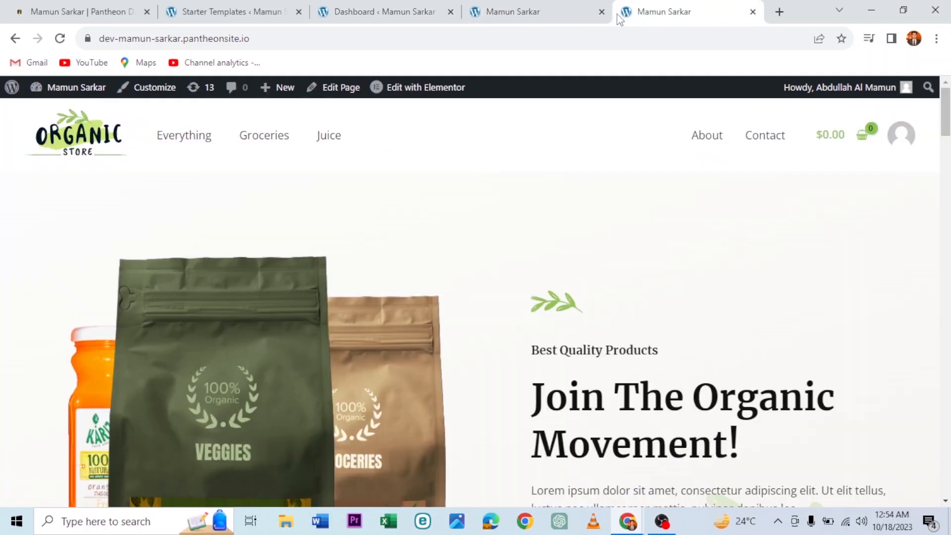
pyautogui.click(310, 39)
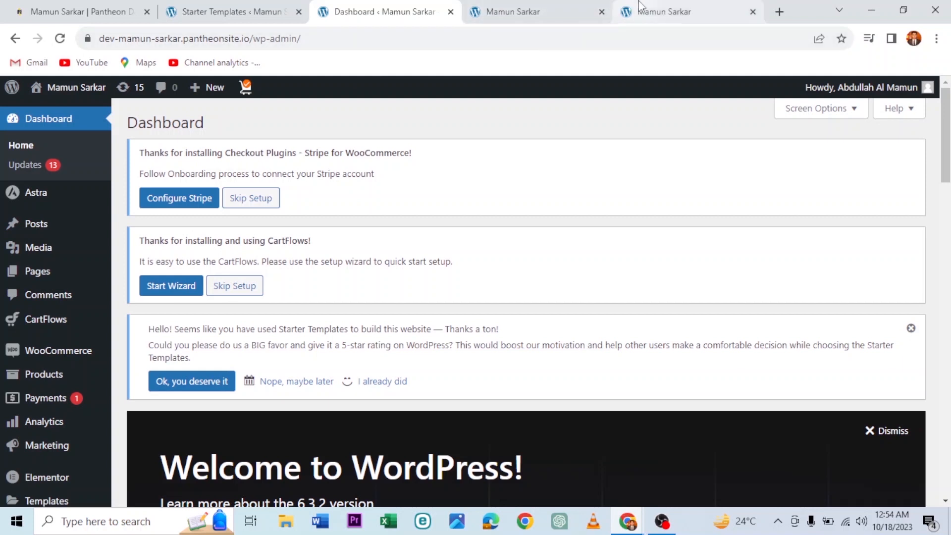
pyautogui.click(578, 8)
pyautogui.click(673, 9)
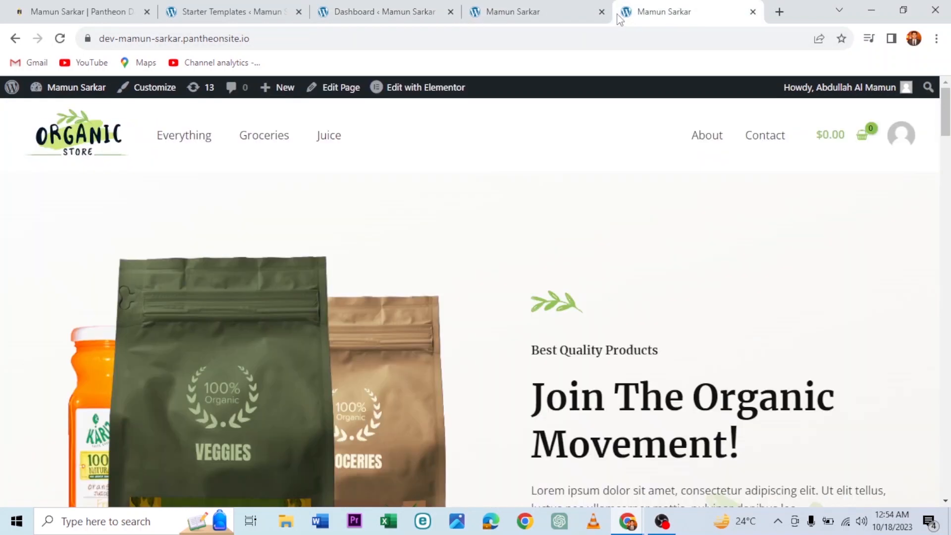
pyautogui.click(311, 38)
pyautogui.hotkey('ctrl', 'c')
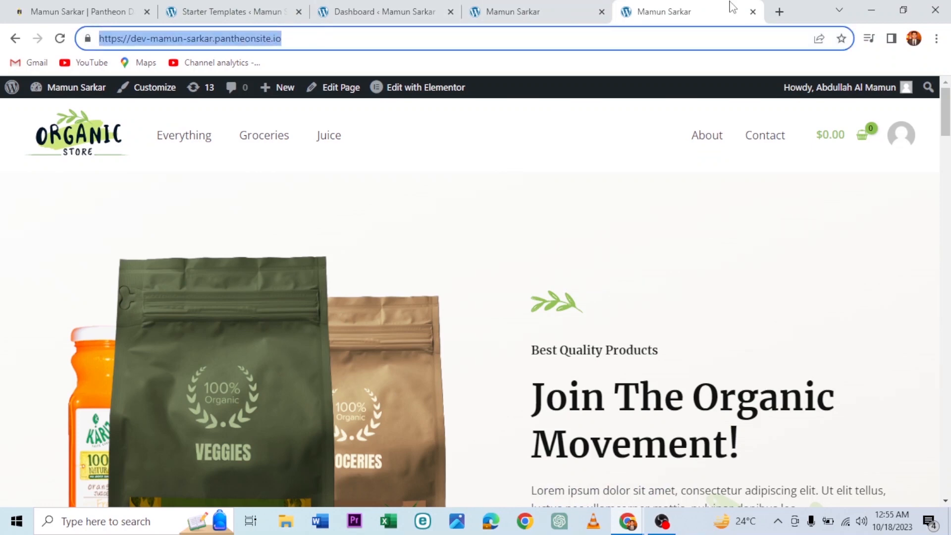
# Step: Load the Organic Store homepage in a fresh tab, look over the hero, then minimize the browser
pyautogui.click(779, 11)
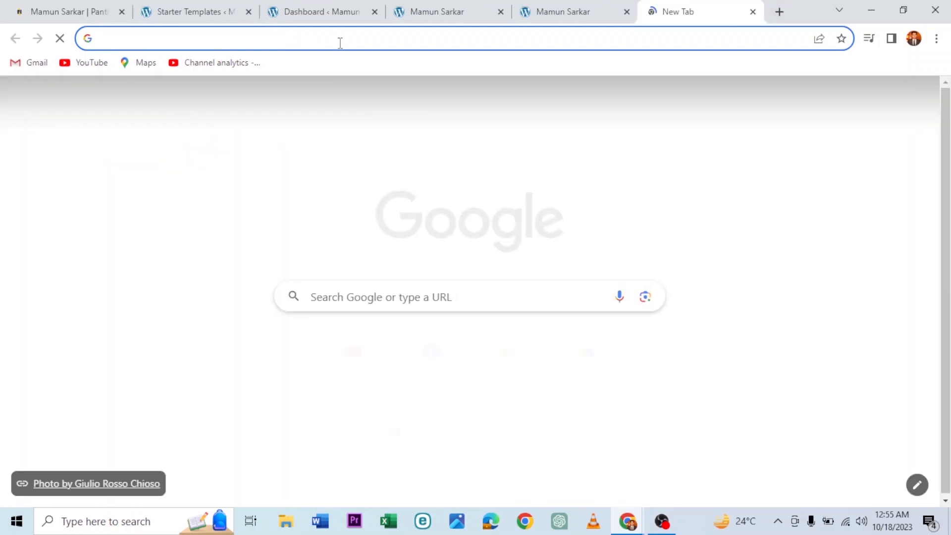
pyautogui.click(340, 42)
pyautogui.hotkey('ctrl', 'v')
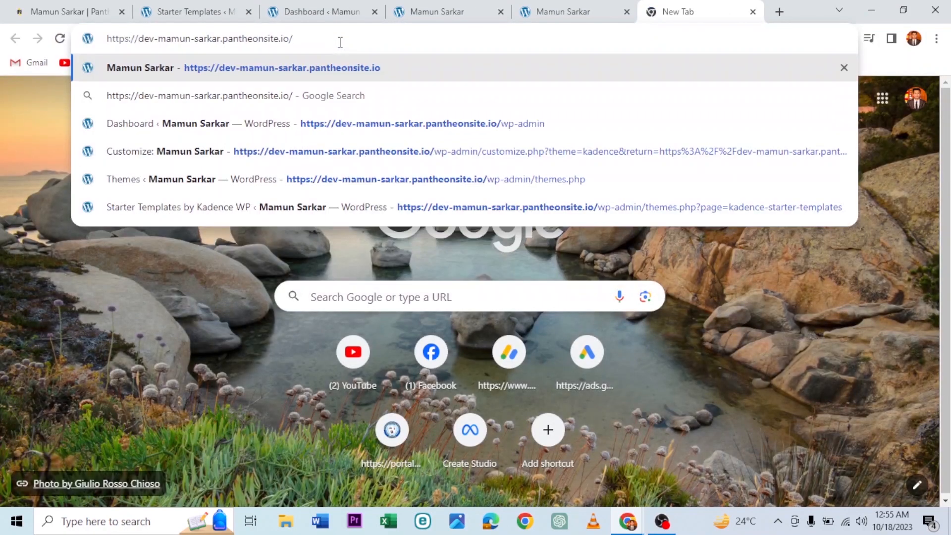
pyautogui.press('Return')
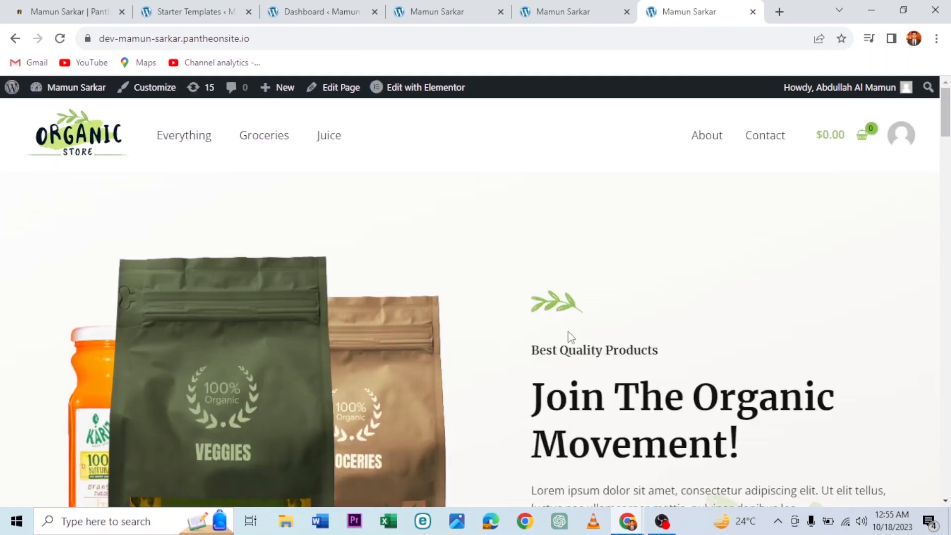
pyautogui.scroll(-10, 570, 337)
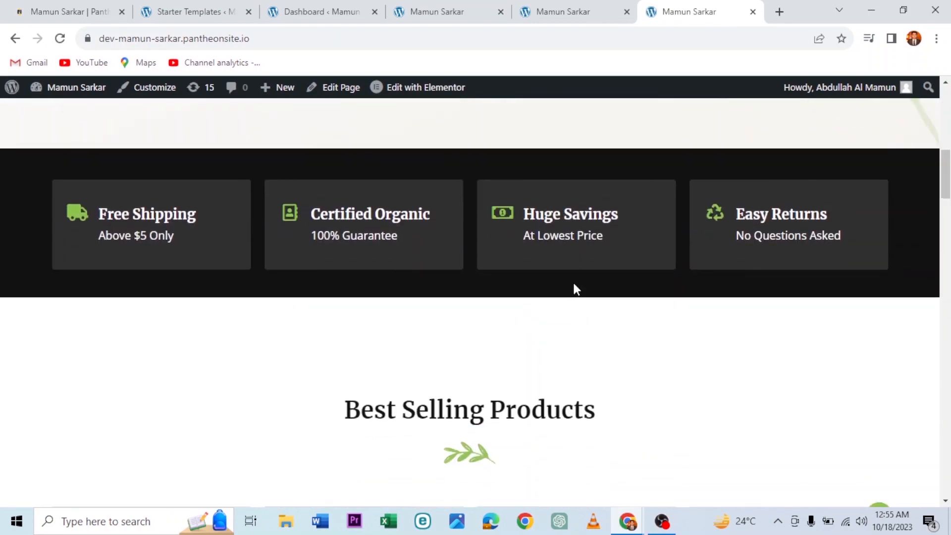
pyautogui.scroll(-5, 574, 284)
pyautogui.scroll(10, 574, 284)
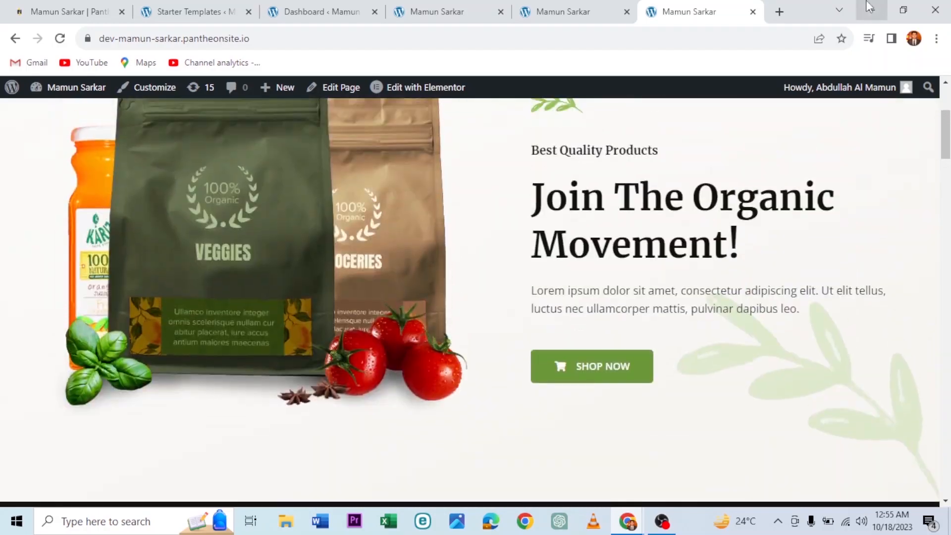
pyautogui.click(868, 4)
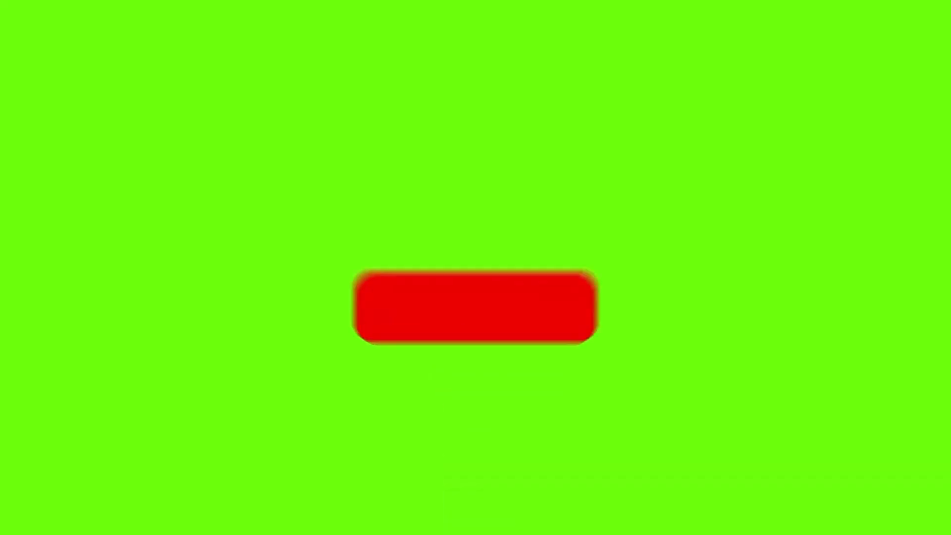